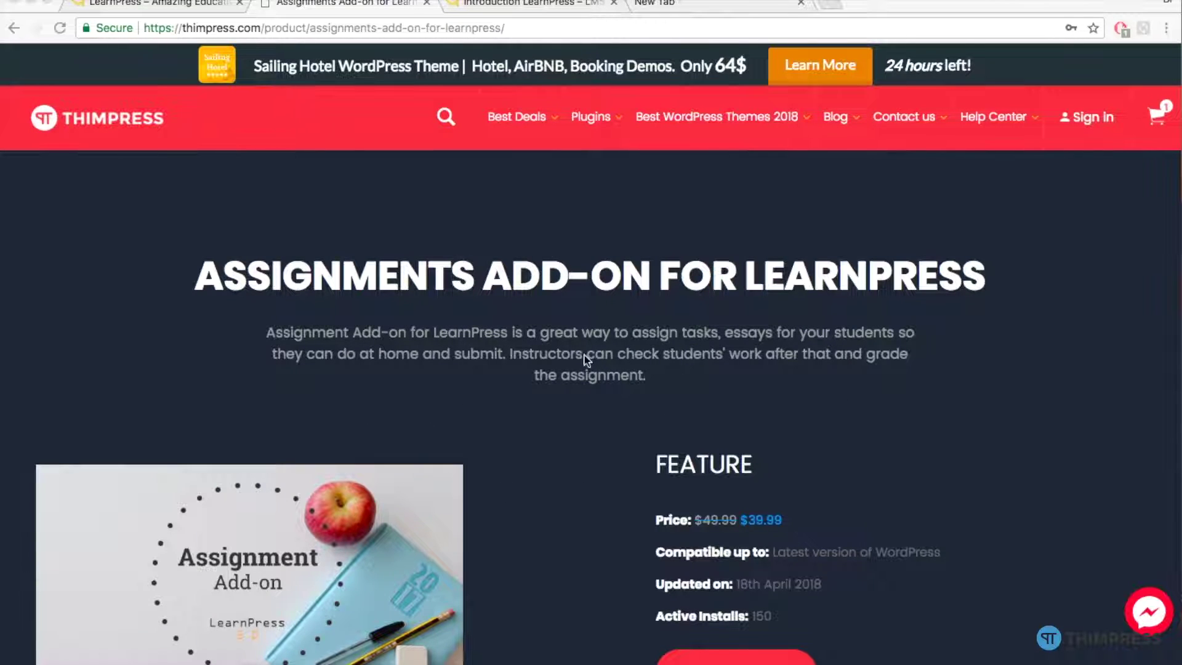
Switch to the Introduction LearnPress tab and bring up Assignment 1 with its 3-week, 5-point brief.
left_click(519, 3)
scroll(442, 223, "down", 10)
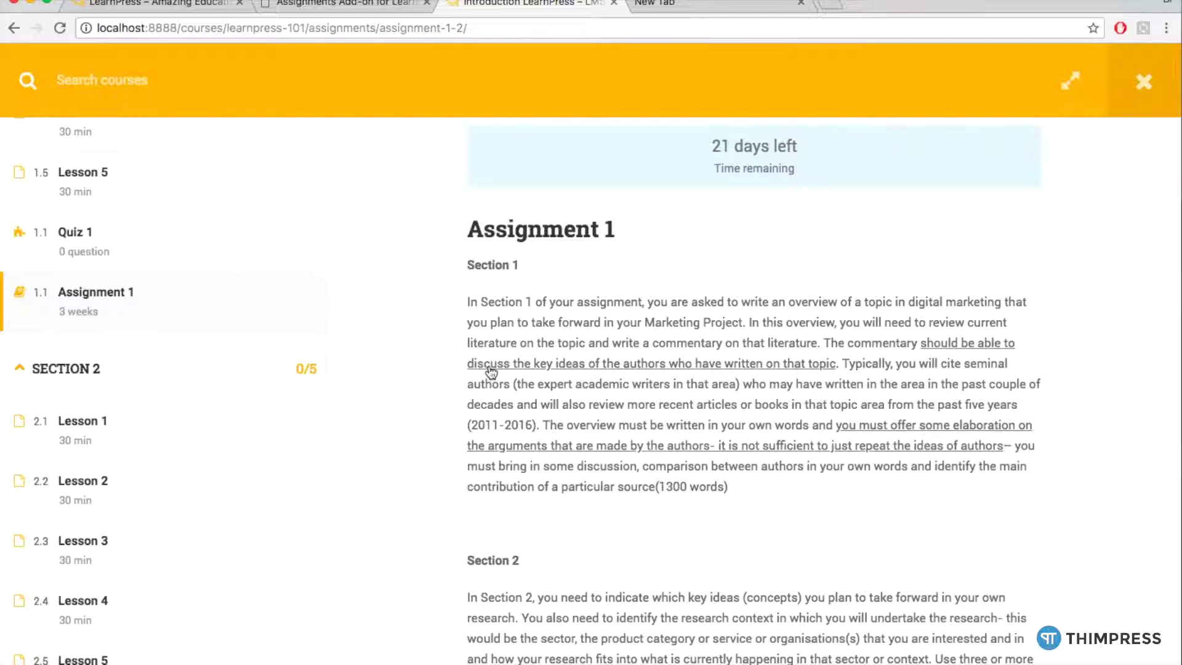
scroll(491, 372, "down", 15)
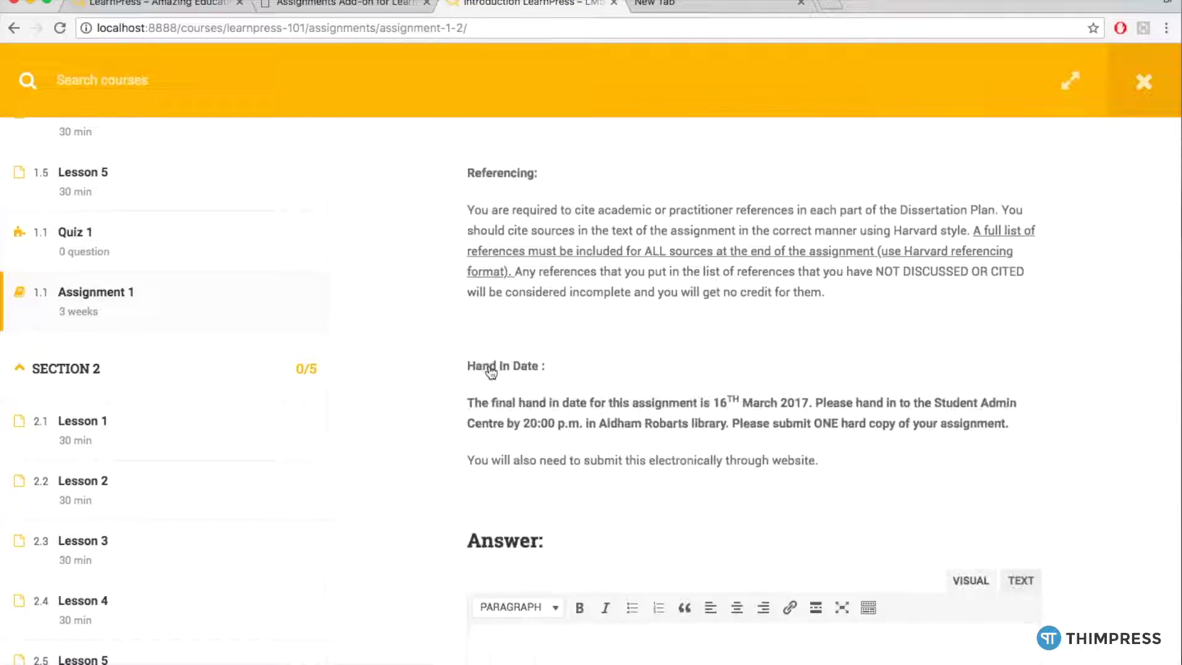
scroll(491, 372, "down", 10)
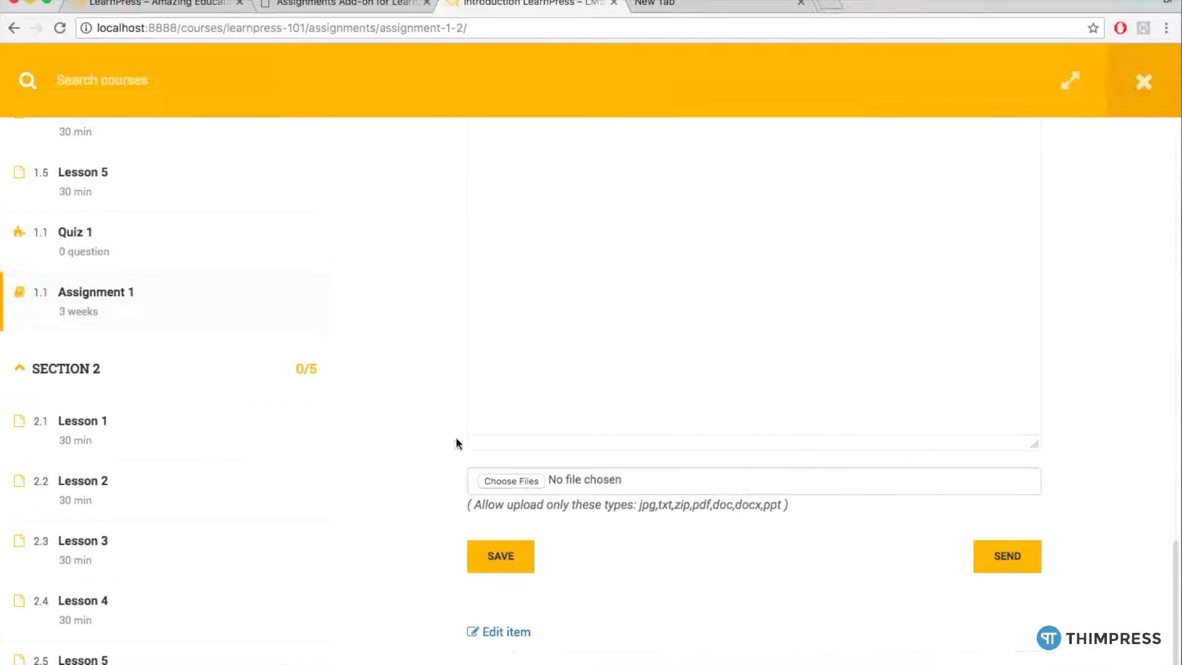
scroll(458, 434, "up", 20)
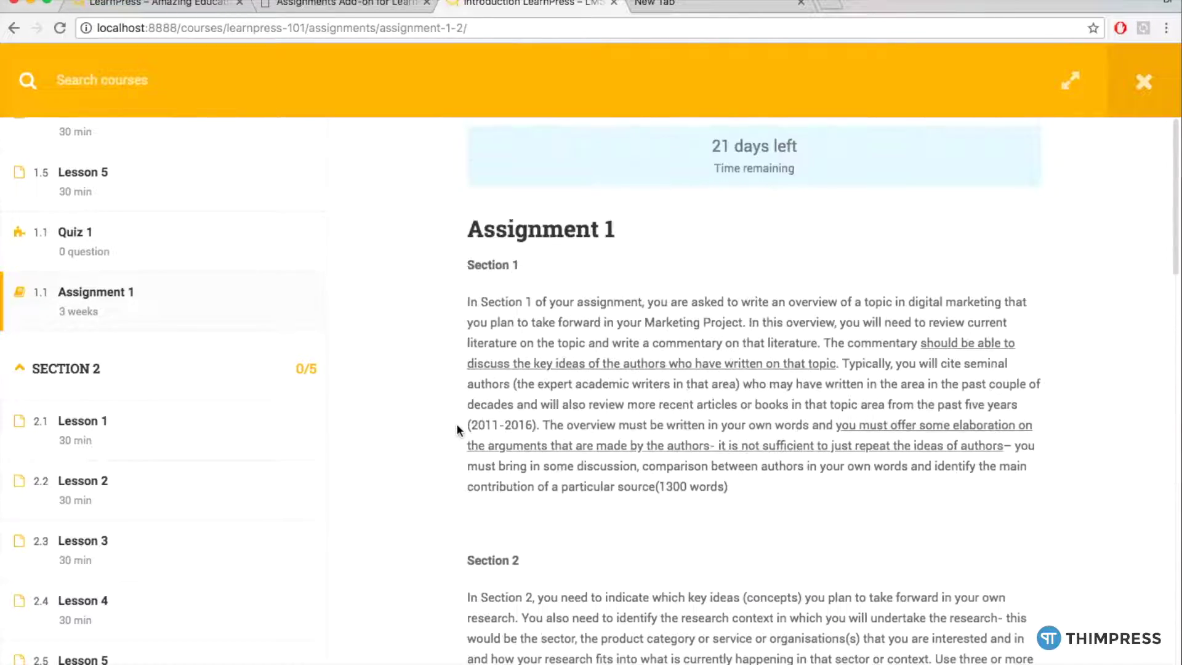
Go from the Eduma homepage to the admin LearnPress Assignments list and start a new assignment.
left_click(163, 5)
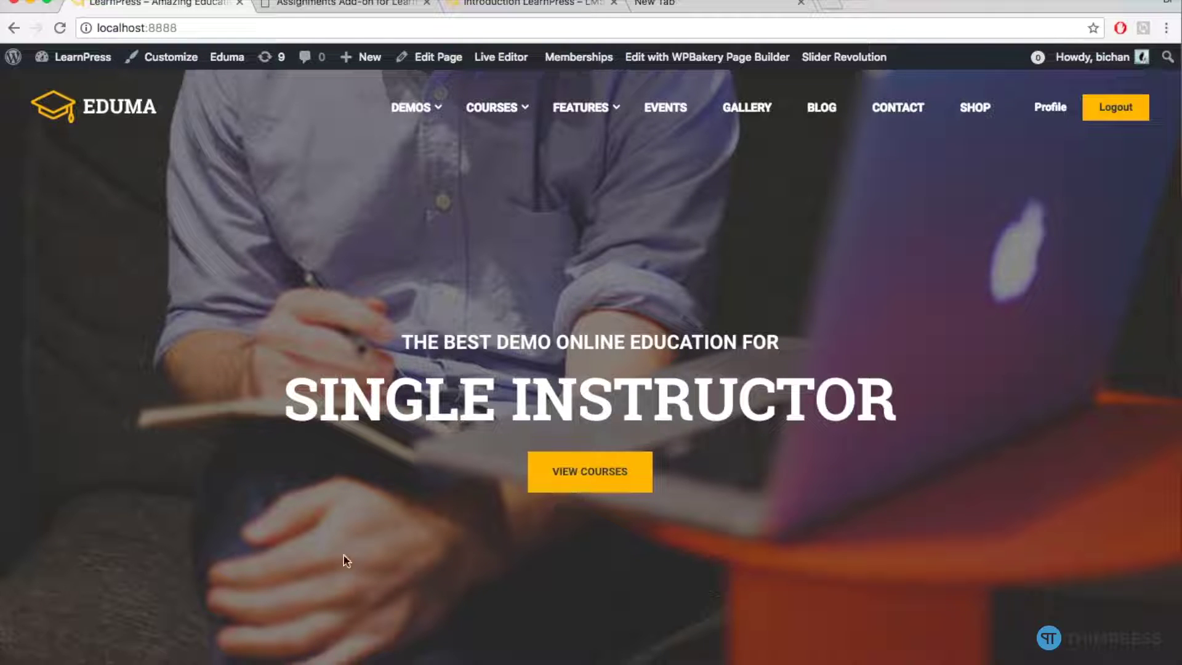
mouse_move(86, 59)
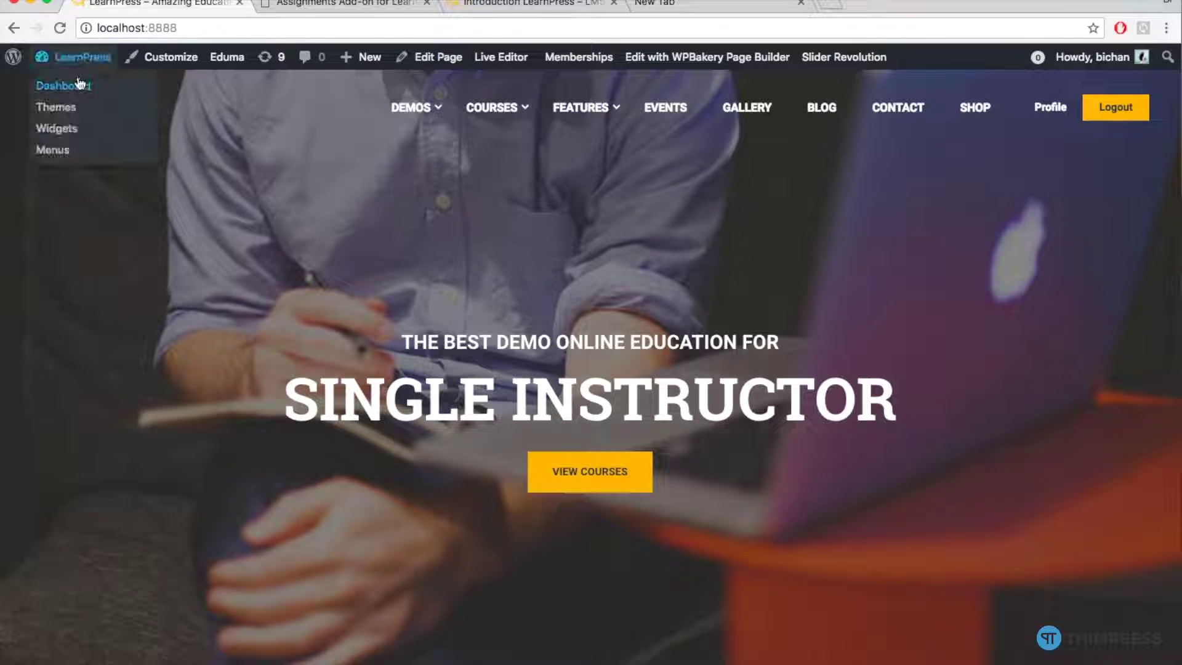
left_click(79, 86)
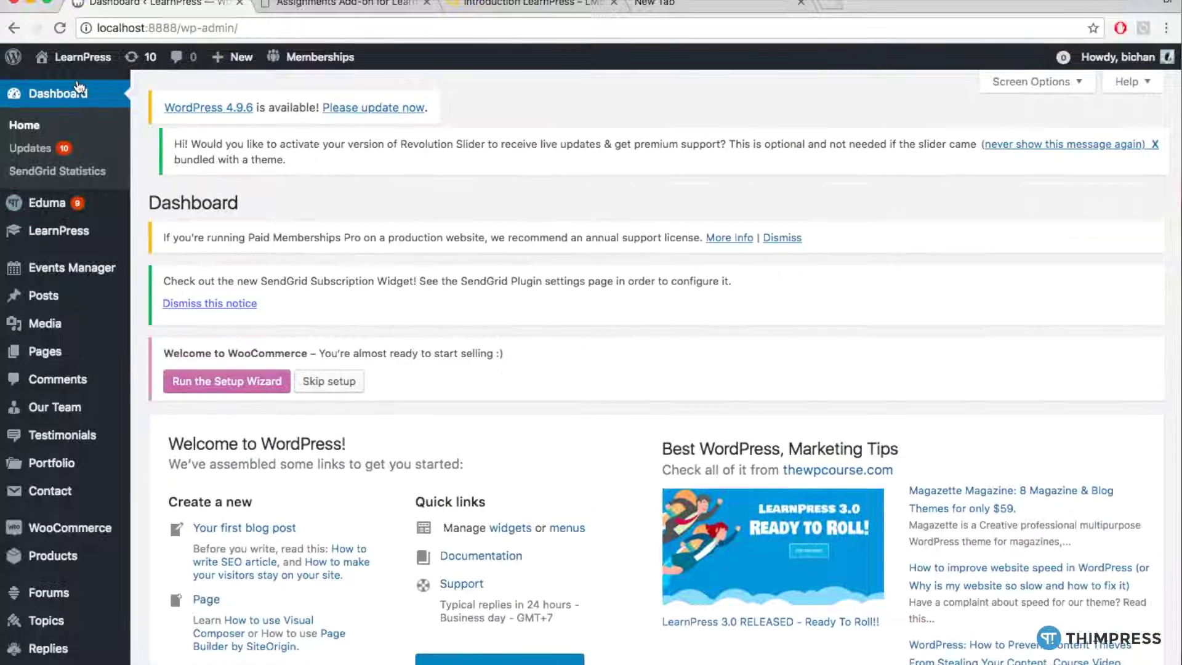
mouse_move(77, 232)
left_click(179, 373)
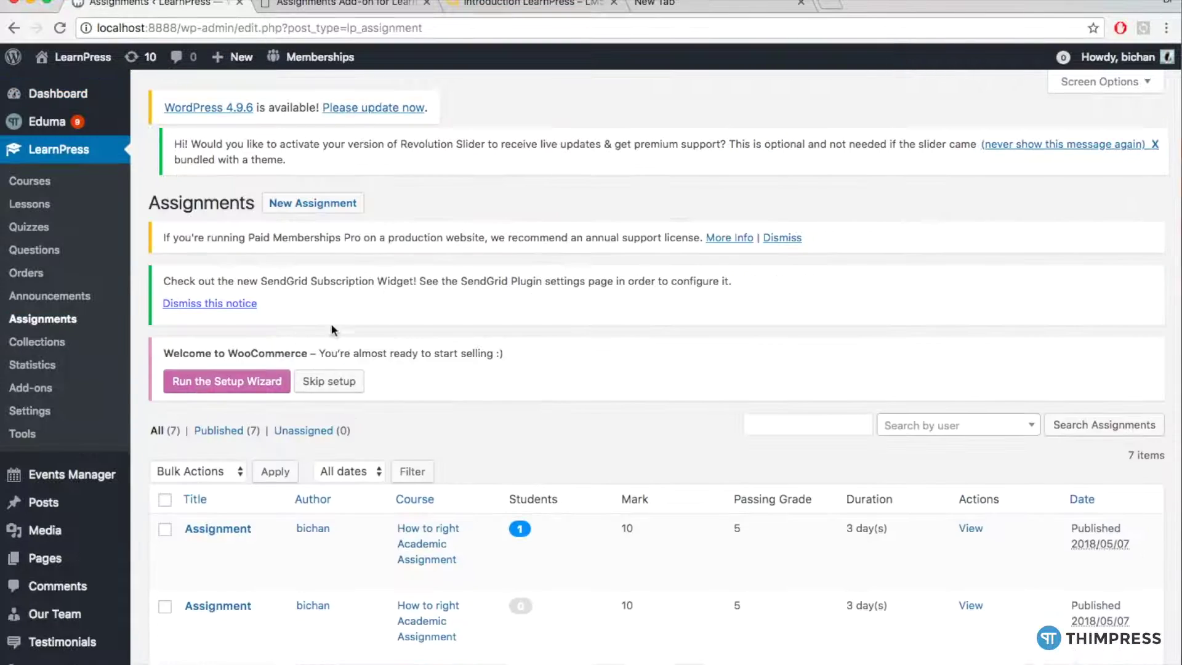
left_click(314, 204)
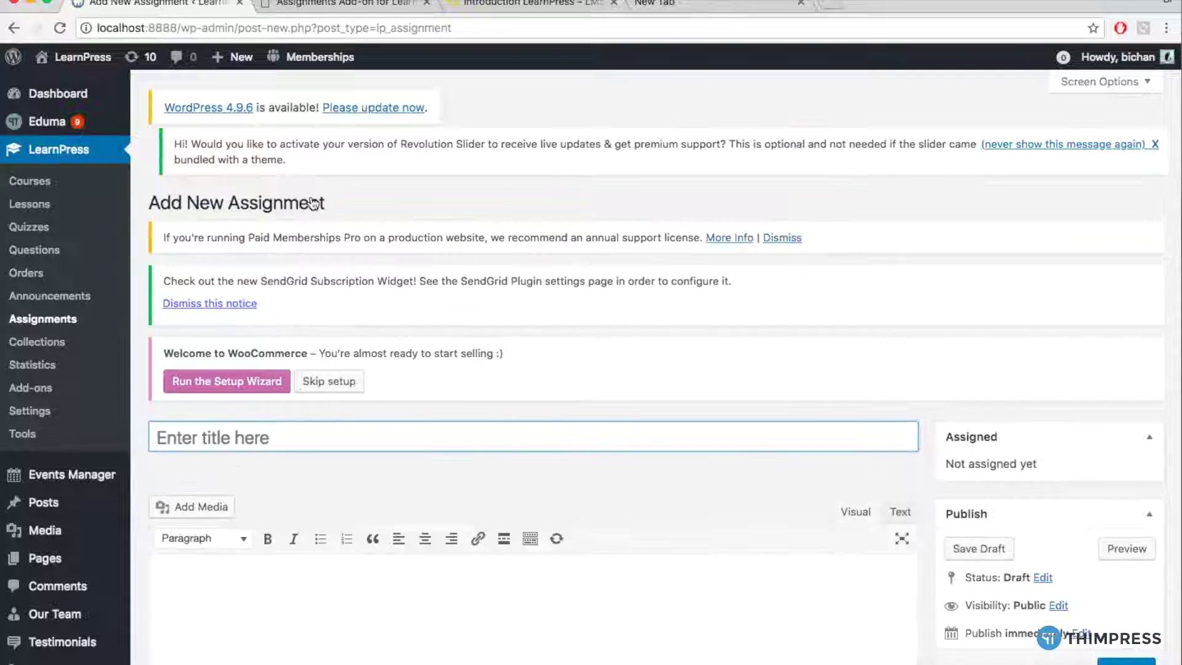
Title the new assignment 'Assignment title 1'.
scroll(314, 203, "down", 1)
scroll(314, 203, "down", 3)
left_click(242, 235)
type("Assi")
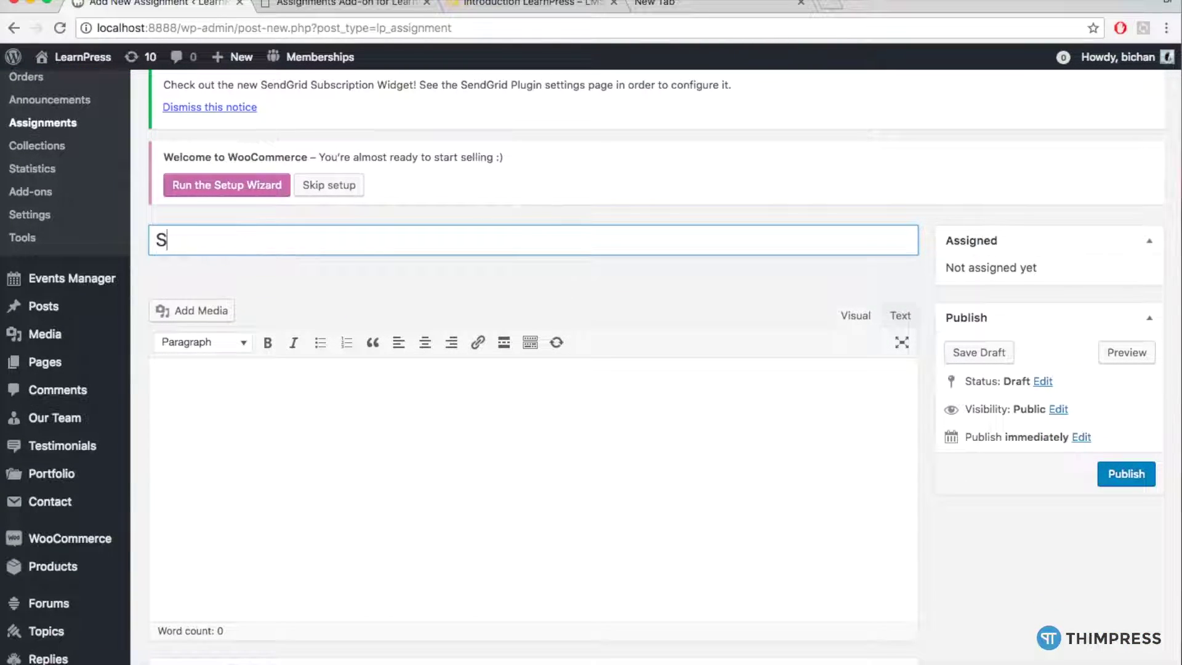
type("gnment title 1")
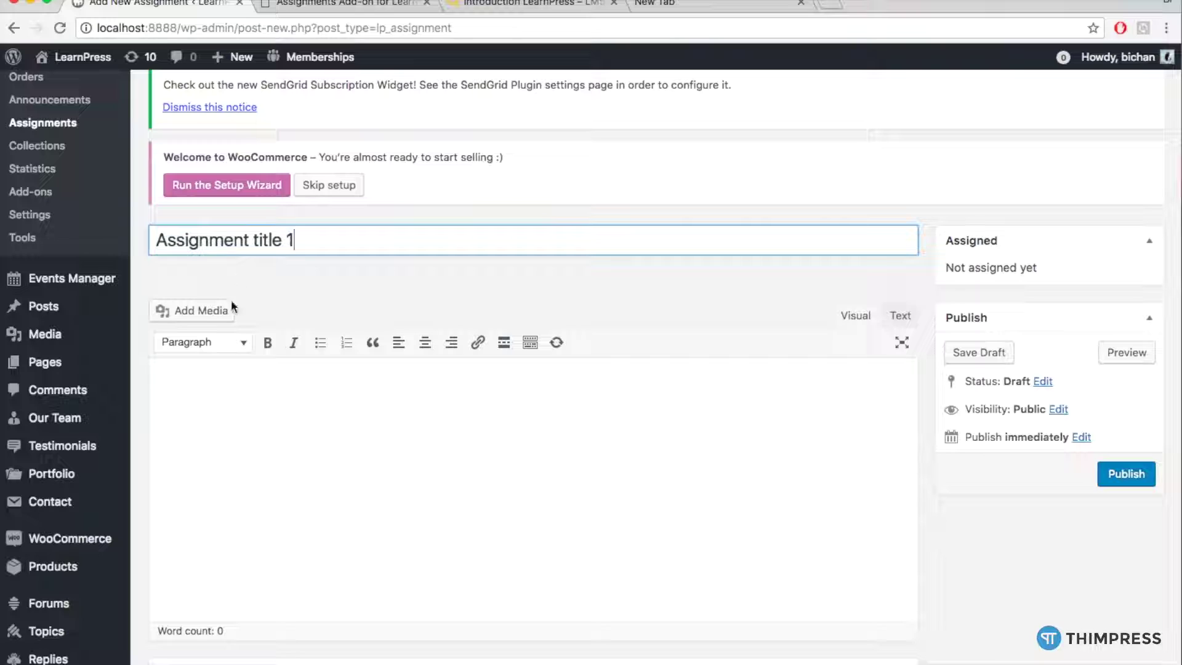
Write the description 'Information of Assignment (Questions, Requirements, Deadline...)'.
left_click(224, 387)
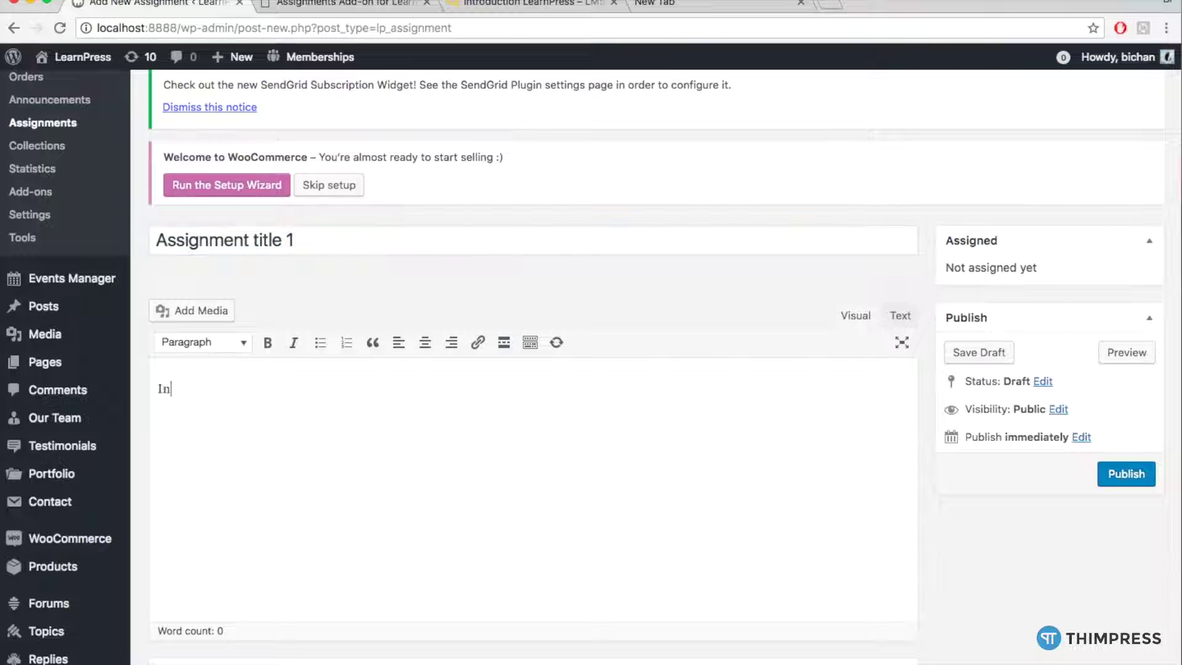
type("Information of Assignment (Questions, Requirements, Deadline,")
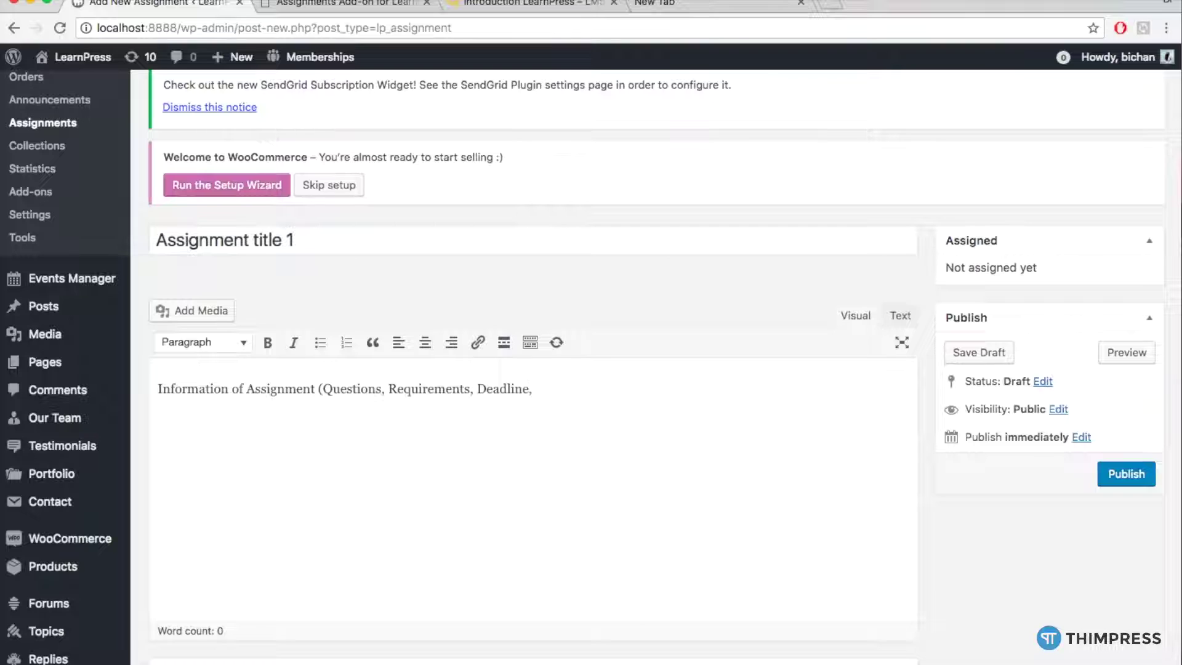
key("BackSpace")
type("...)")
scroll(454, 373, "down", 5)
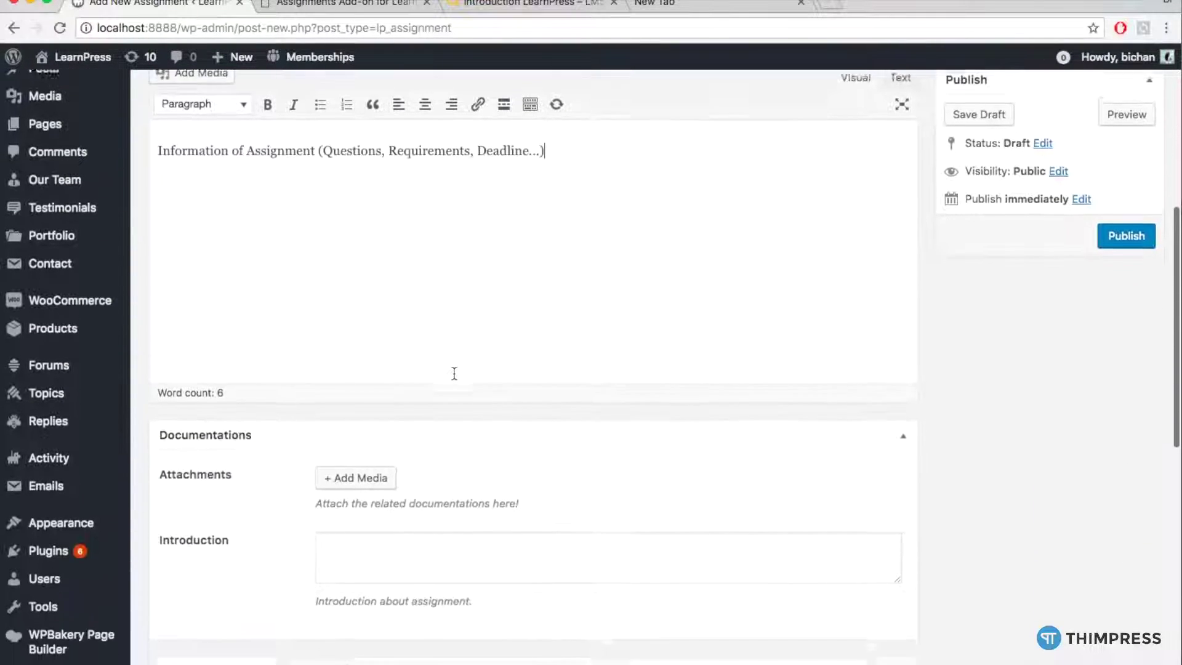
Enter the introduction 'This is a required assignment to finish course.', correcting a typo.
scroll(454, 373, "down", 2)
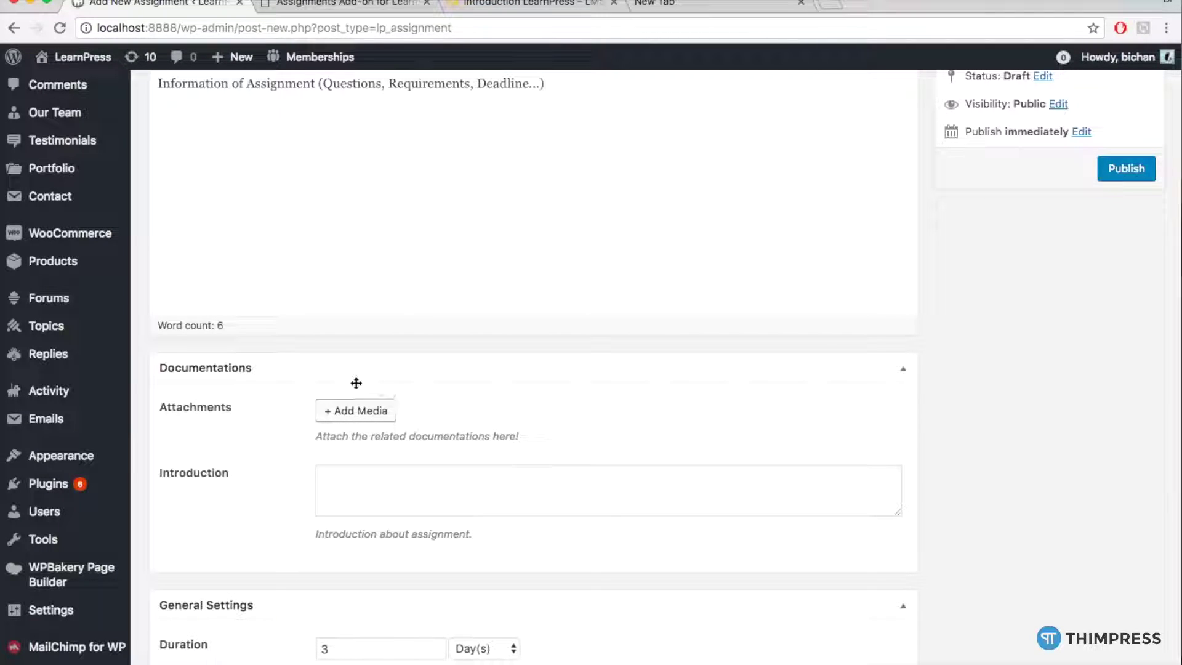
left_click(348, 483)
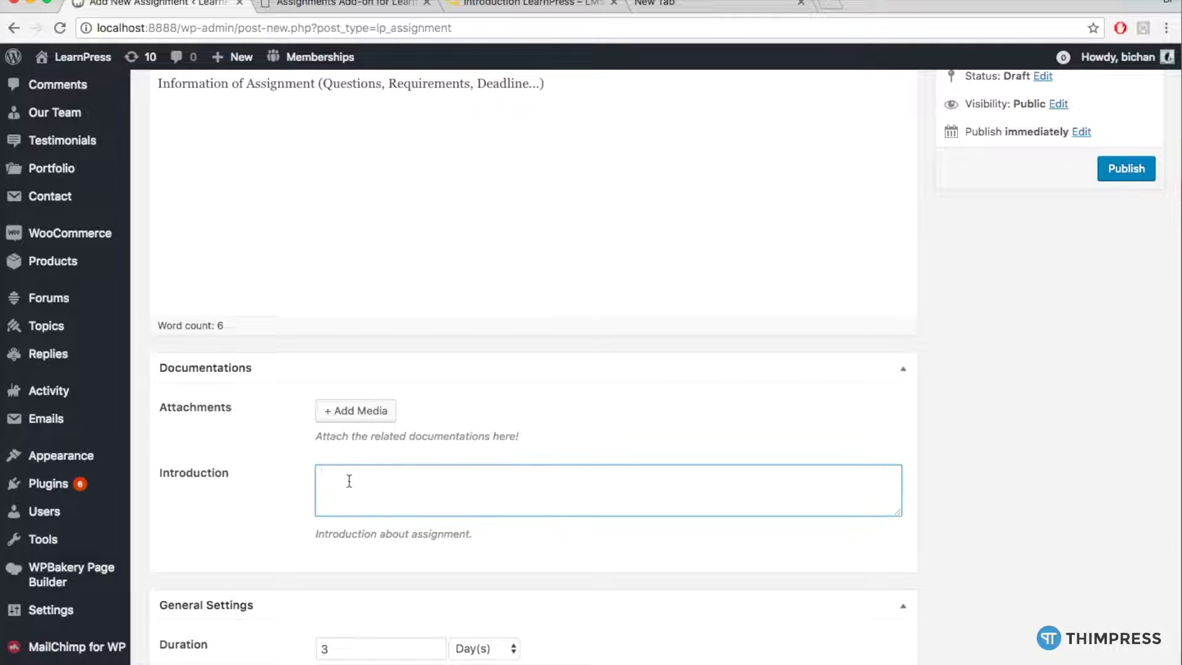
type("This is t requiremed asss")
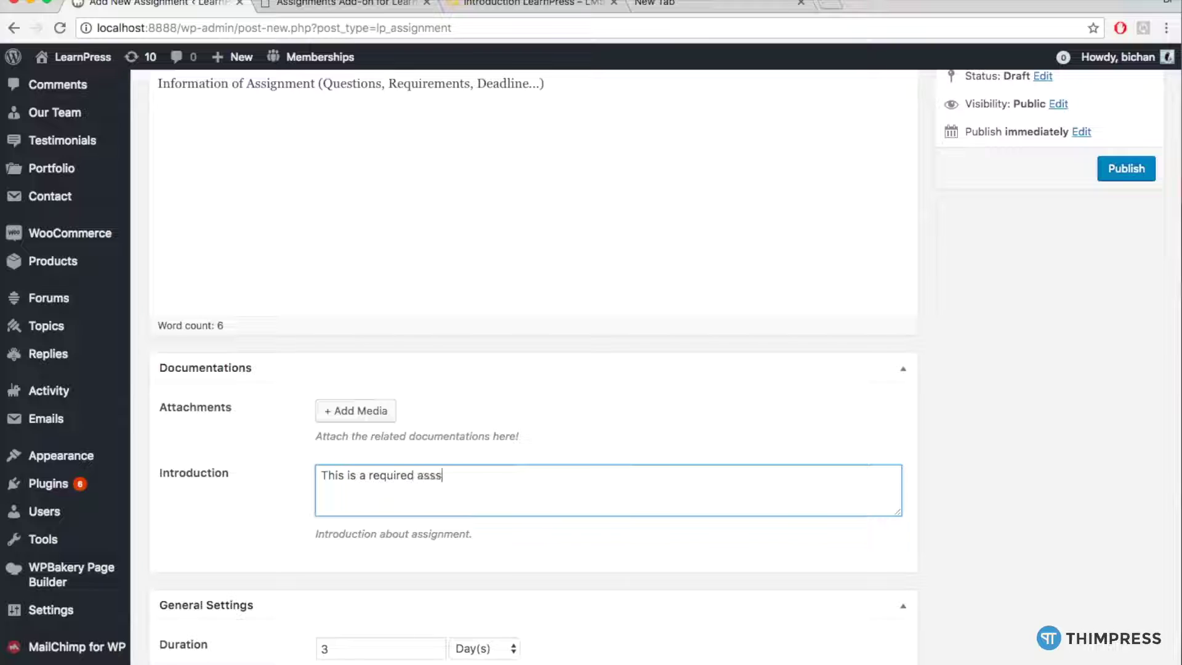
key("BackSpace")
type("ignment to finish")
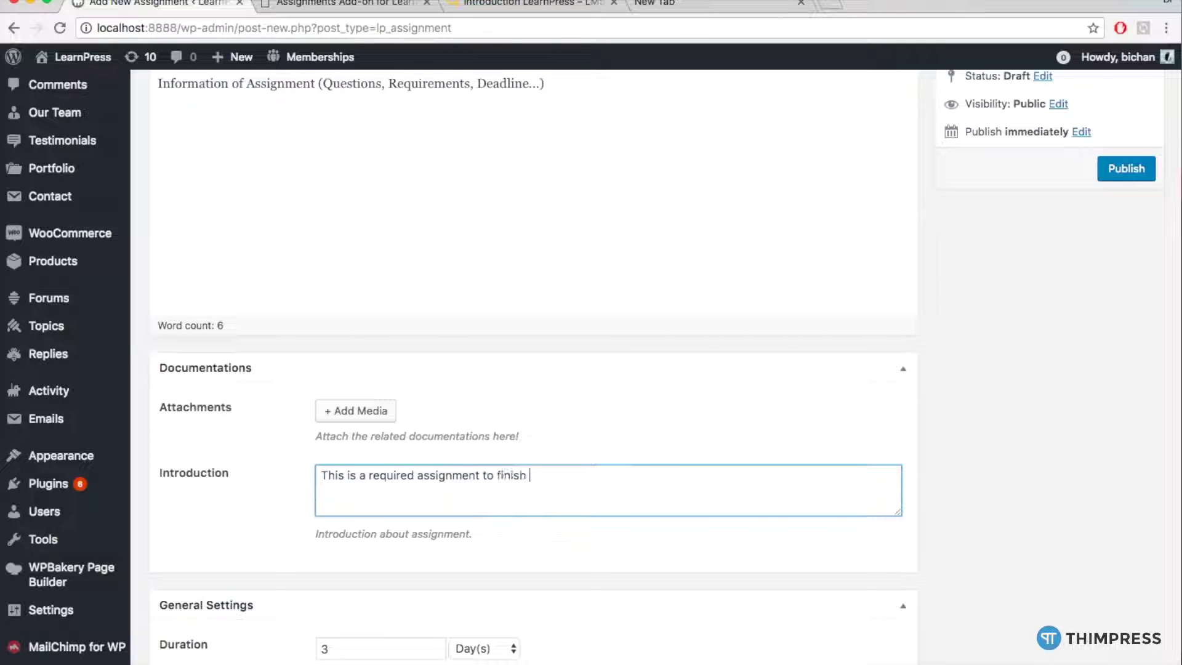
type(" course.")
Set the assignment duration unit to Week(s) for a 3-week duration.
scroll(369, 524, "down", 5)
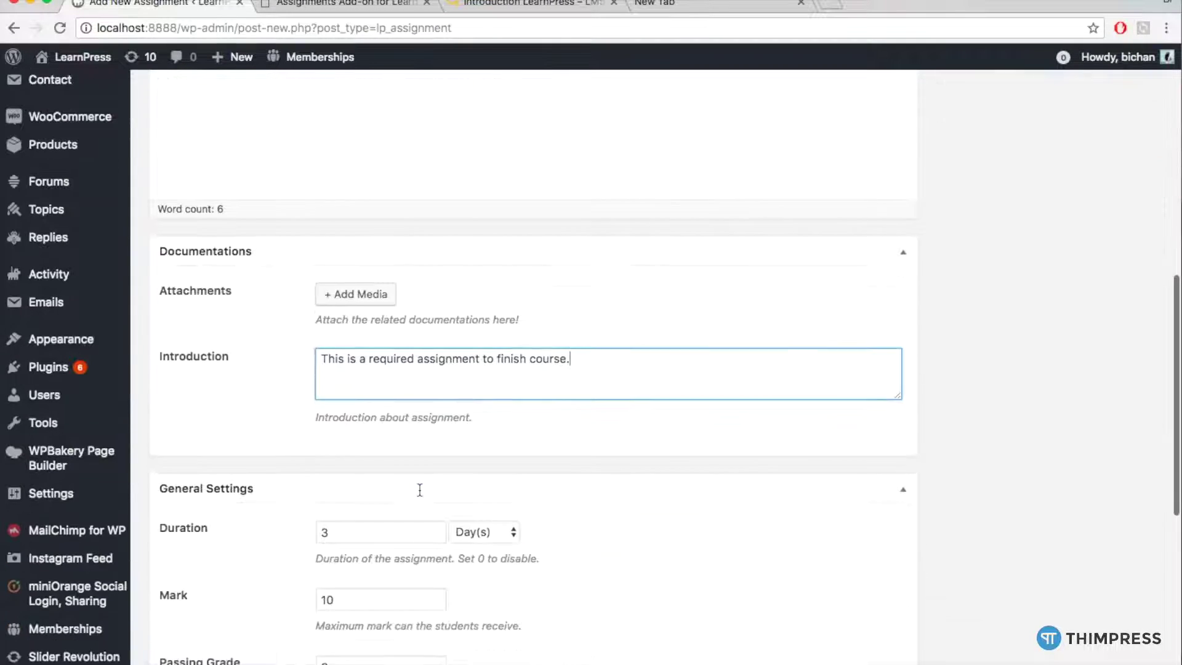
left_click(298, 417)
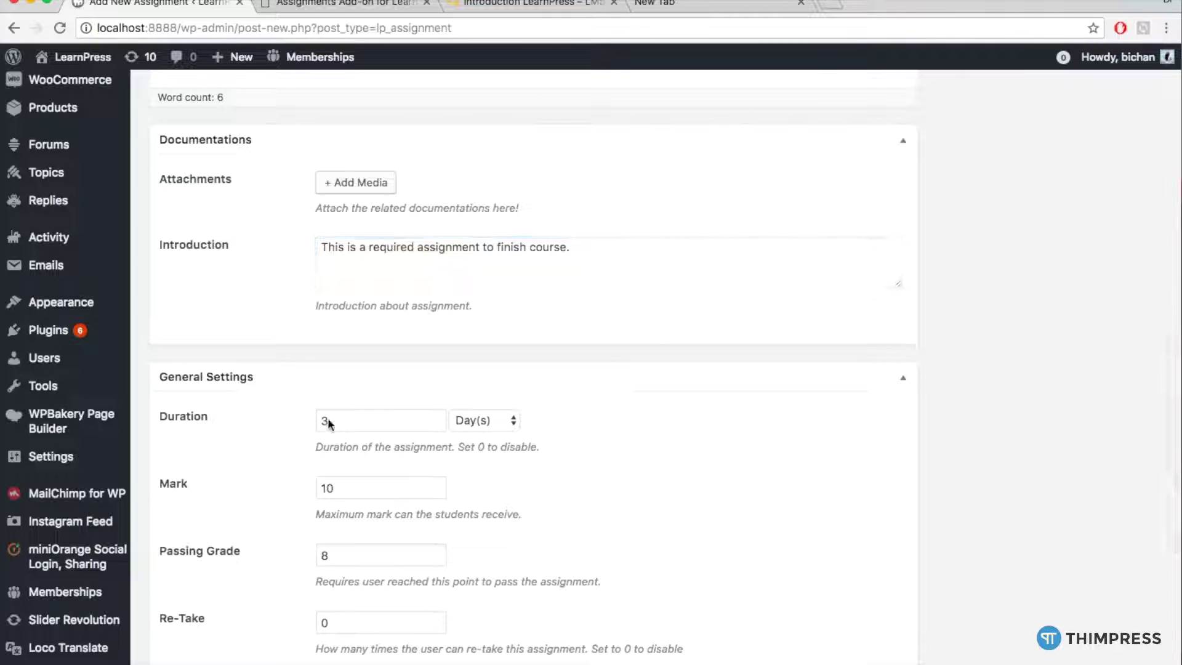
left_click(502, 419)
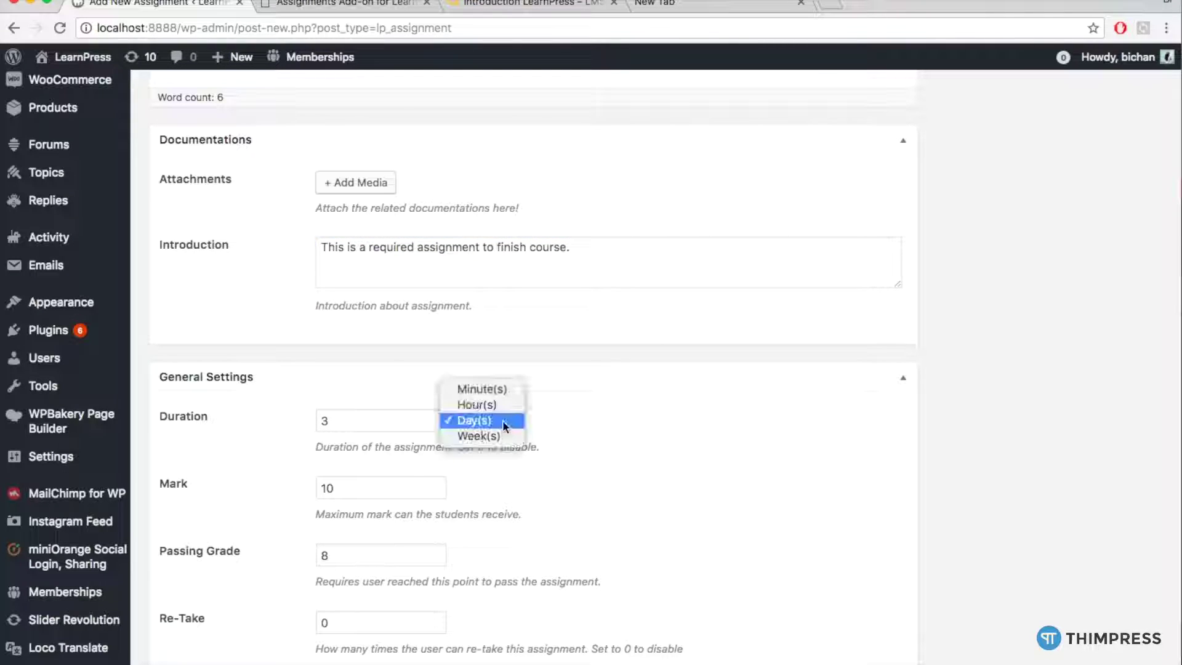
left_click(487, 436)
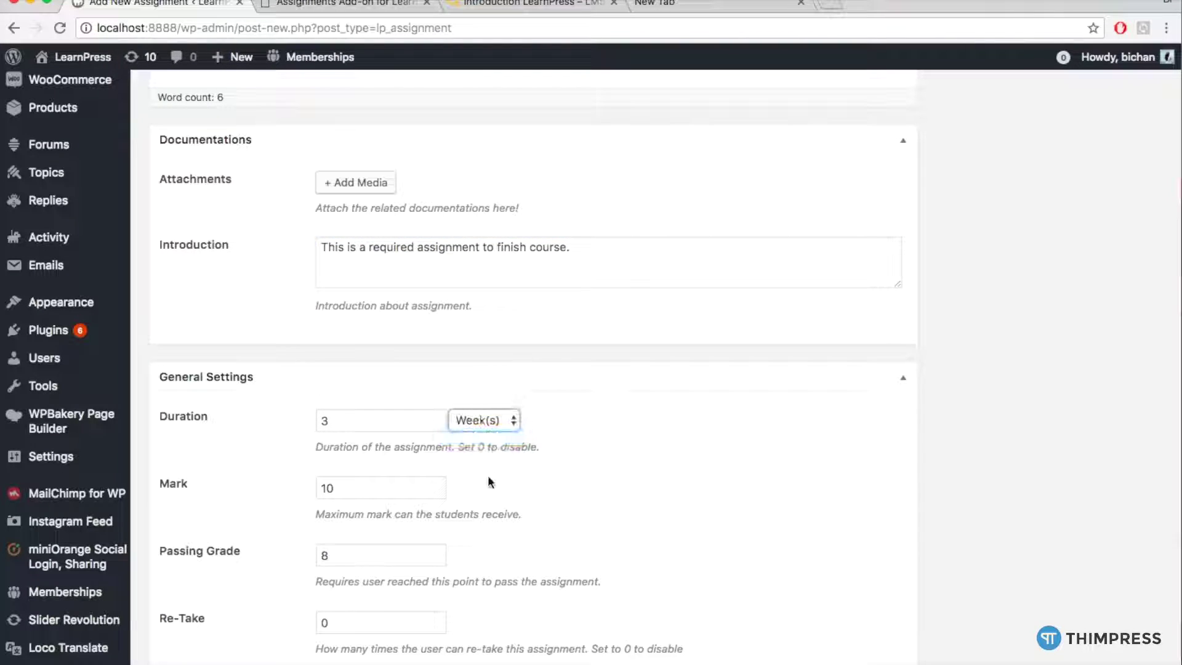
scroll(487, 475, "down", 2)
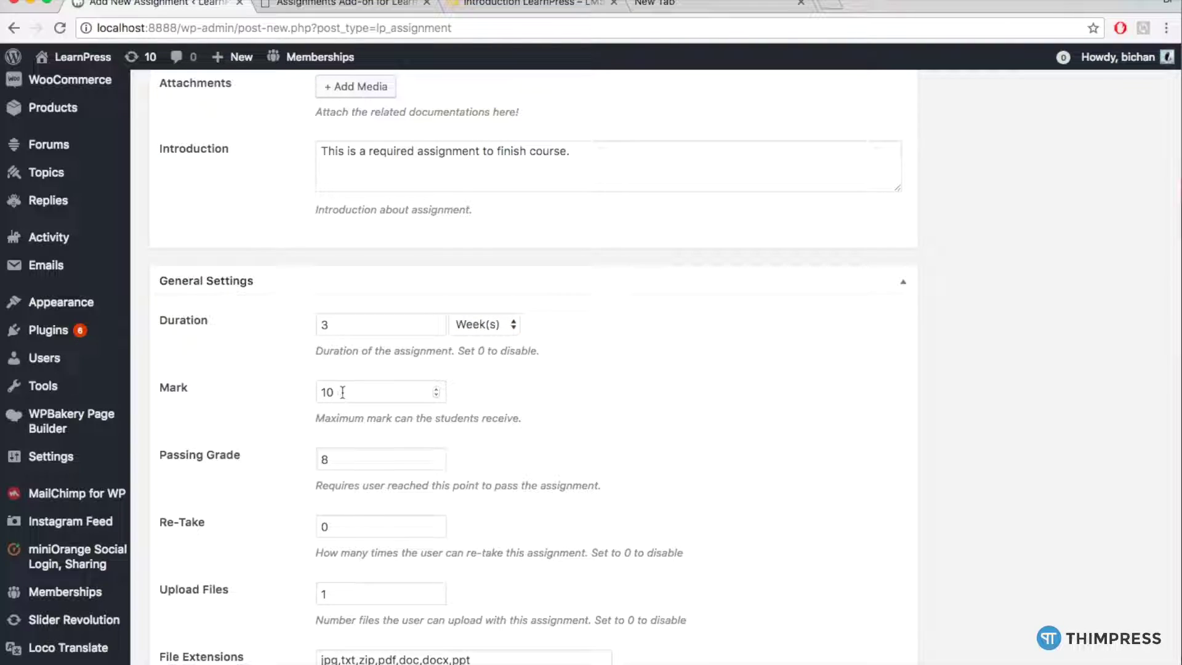
scroll(336, 392, "down", 1)
Lower the passing grade from 8 to 6 out of a mark of 10, keeping 0 re-takes.
left_click(329, 397)
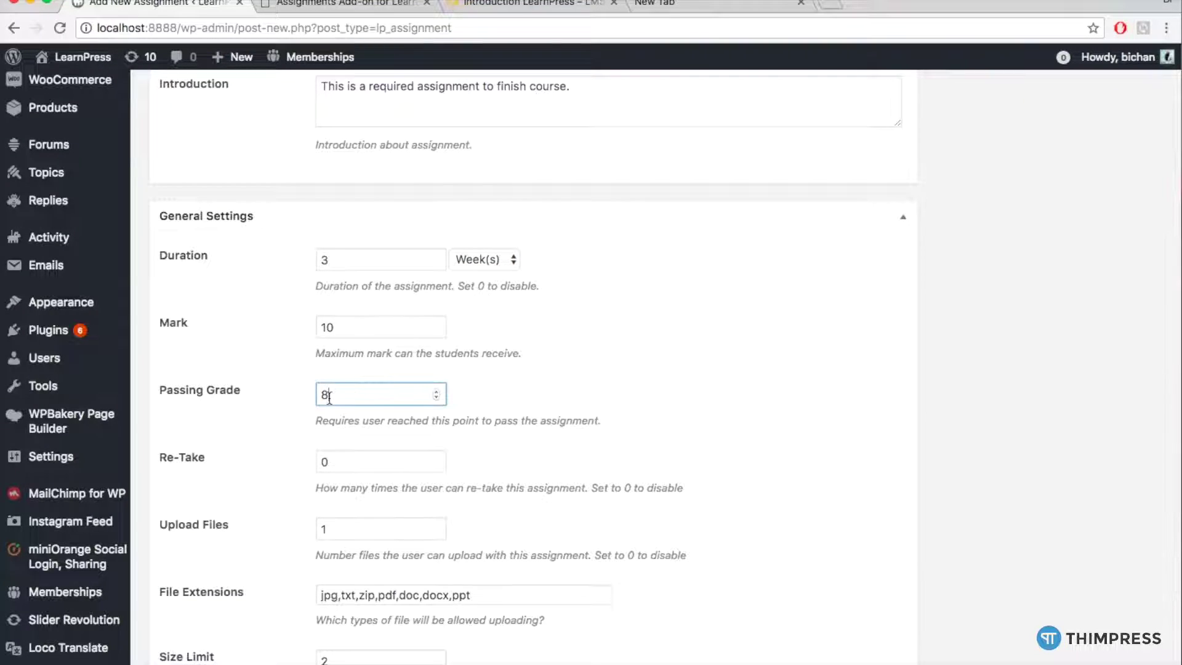
left_click(361, 459)
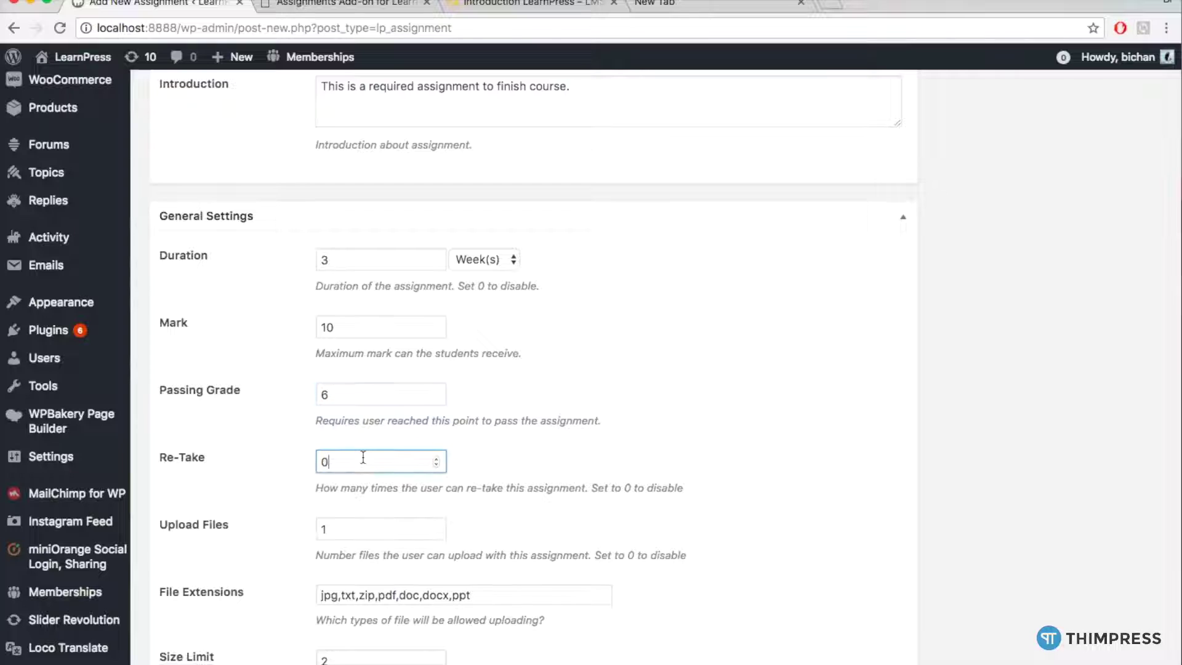
scroll(497, 463, "down", 1)
scroll(496, 467, "down", 2)
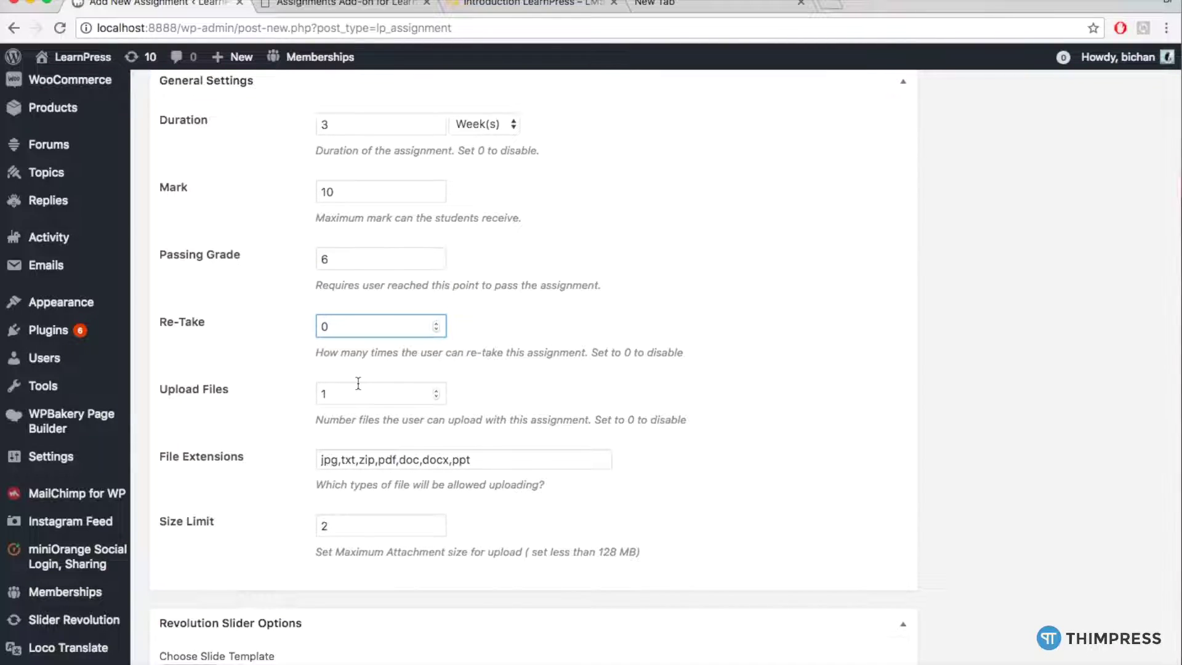
scroll(358, 383, "down", 2)
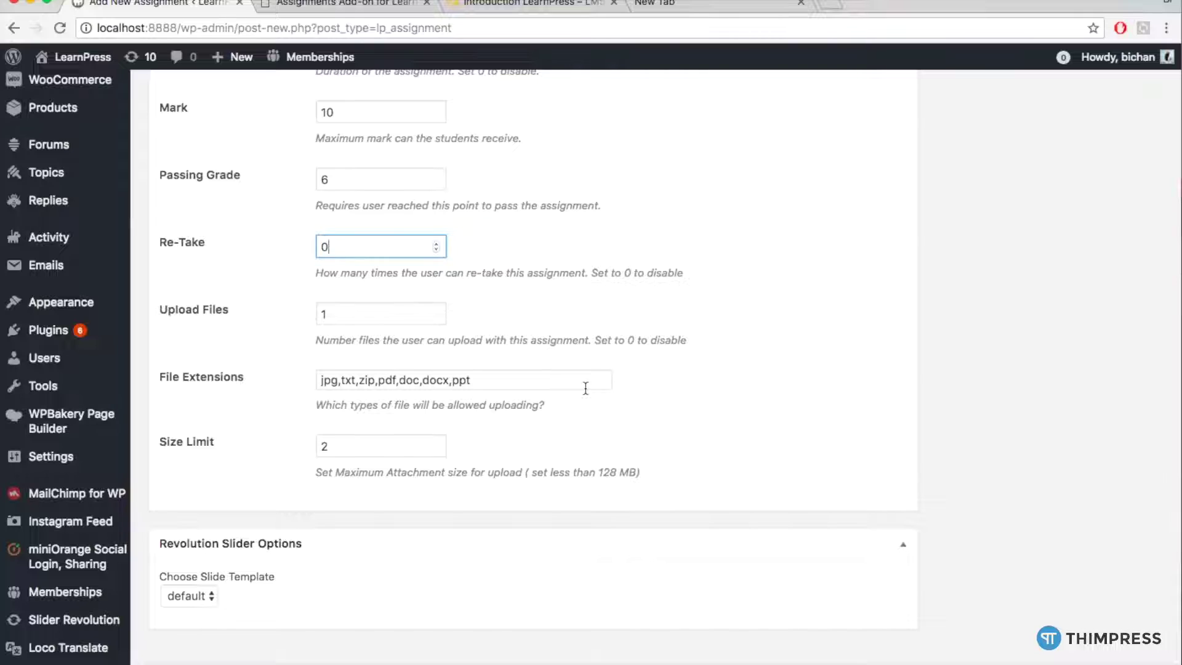
scroll(585, 388, "up", 20)
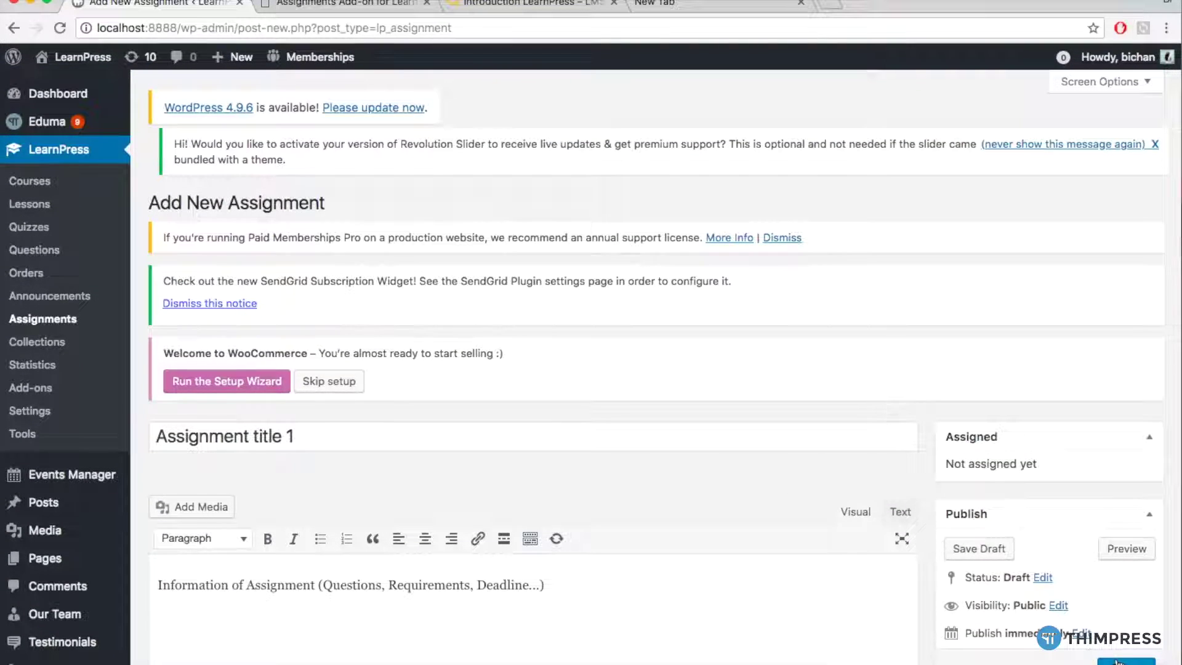
Publish 'Assignment title 1' from the Publish box.
scroll(1117, 662, "down", 2)
left_click(1121, 610)
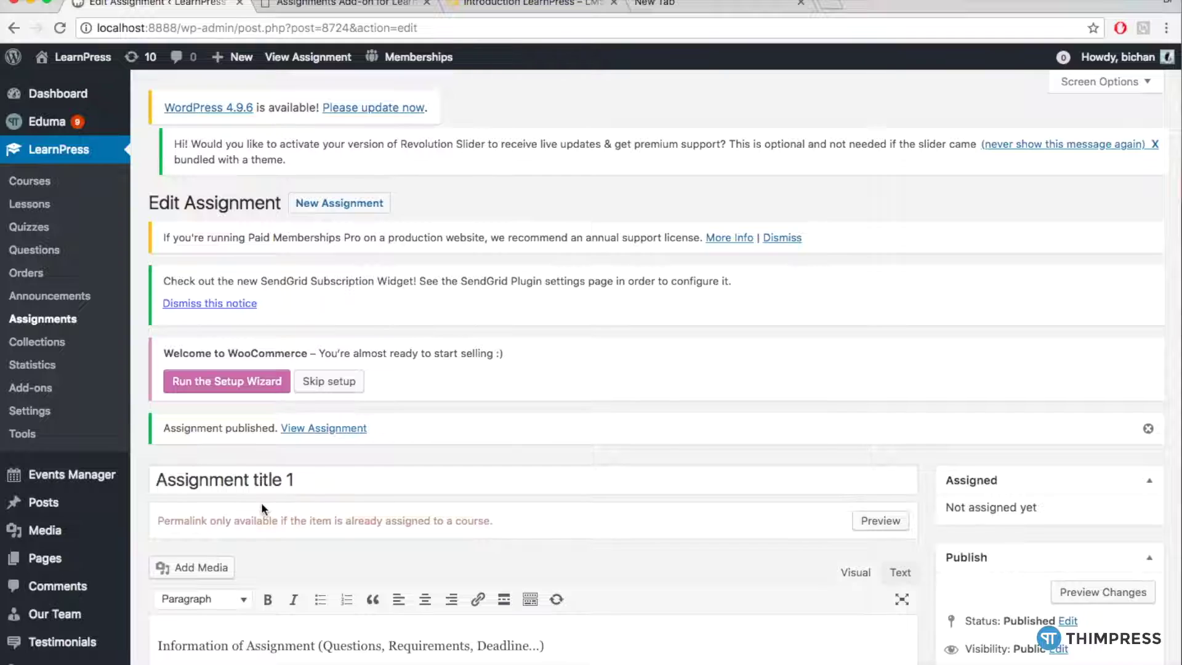
left_click(53, 187)
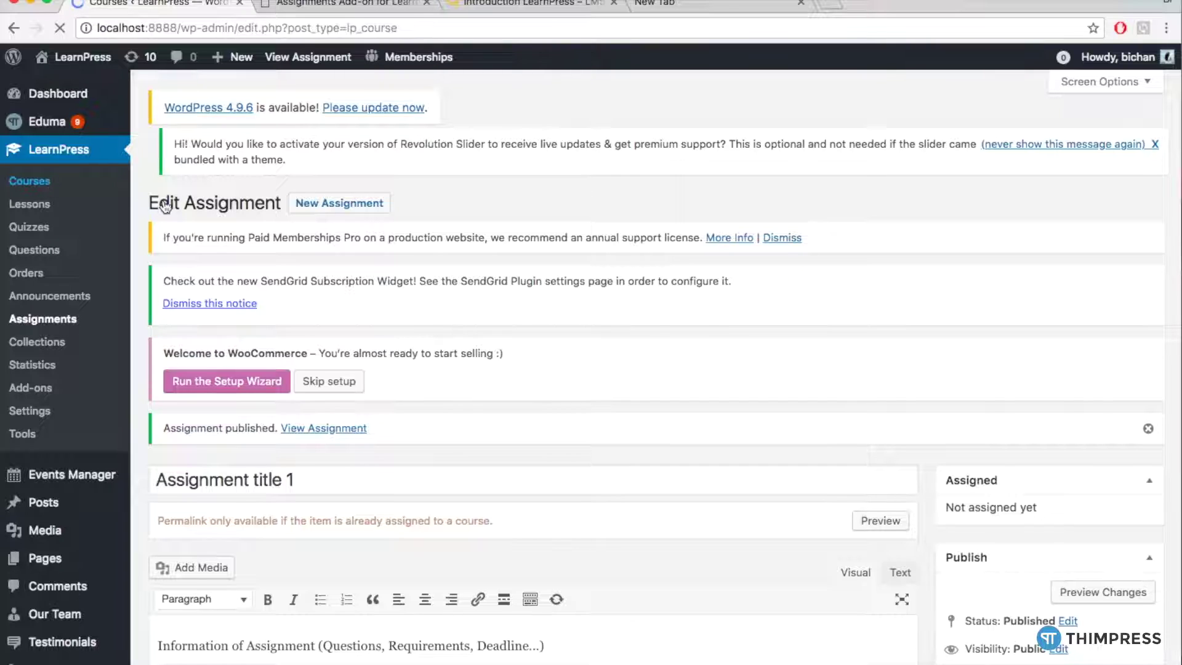
Open the 'Introduction LearnPress – LMS plugin' course editor and scroll to its two-section curriculum.
scroll(273, 219, "down", 5)
scroll(273, 220, "down", 2)
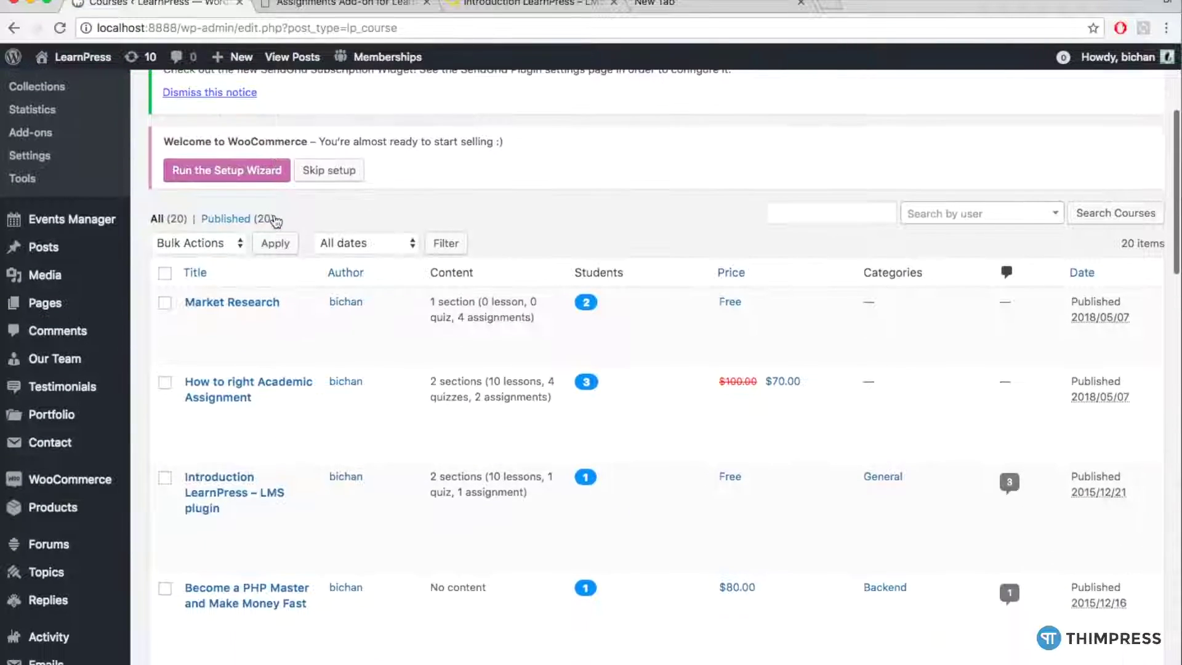
left_click(224, 497)
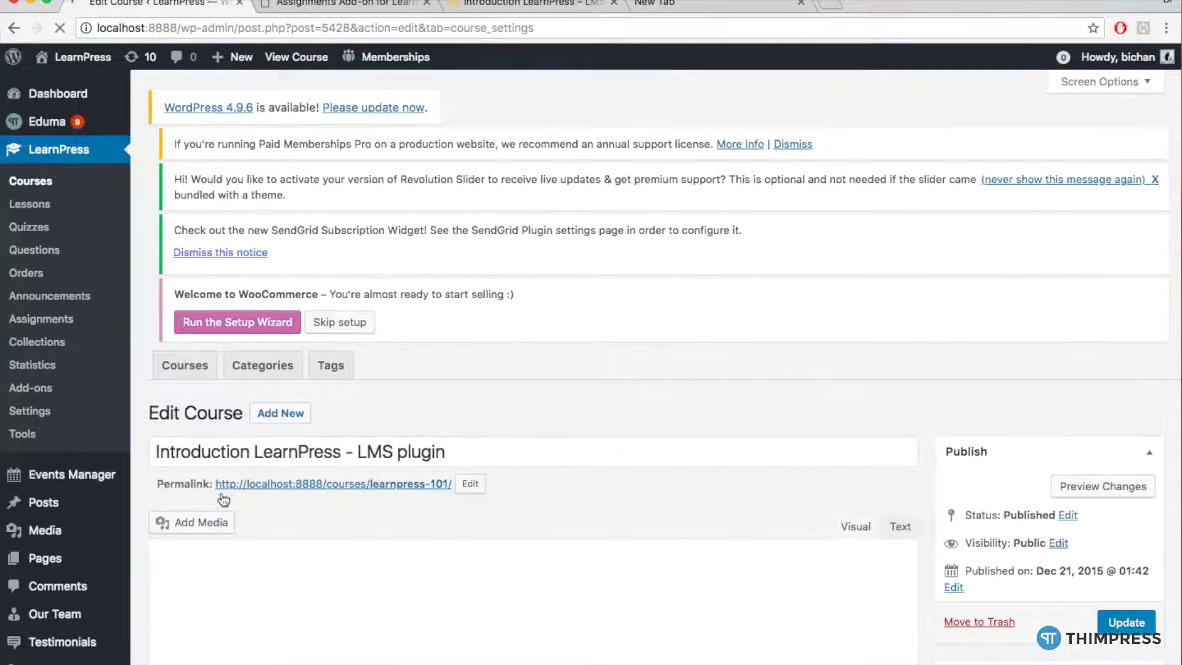
scroll(224, 499, "down", 15)
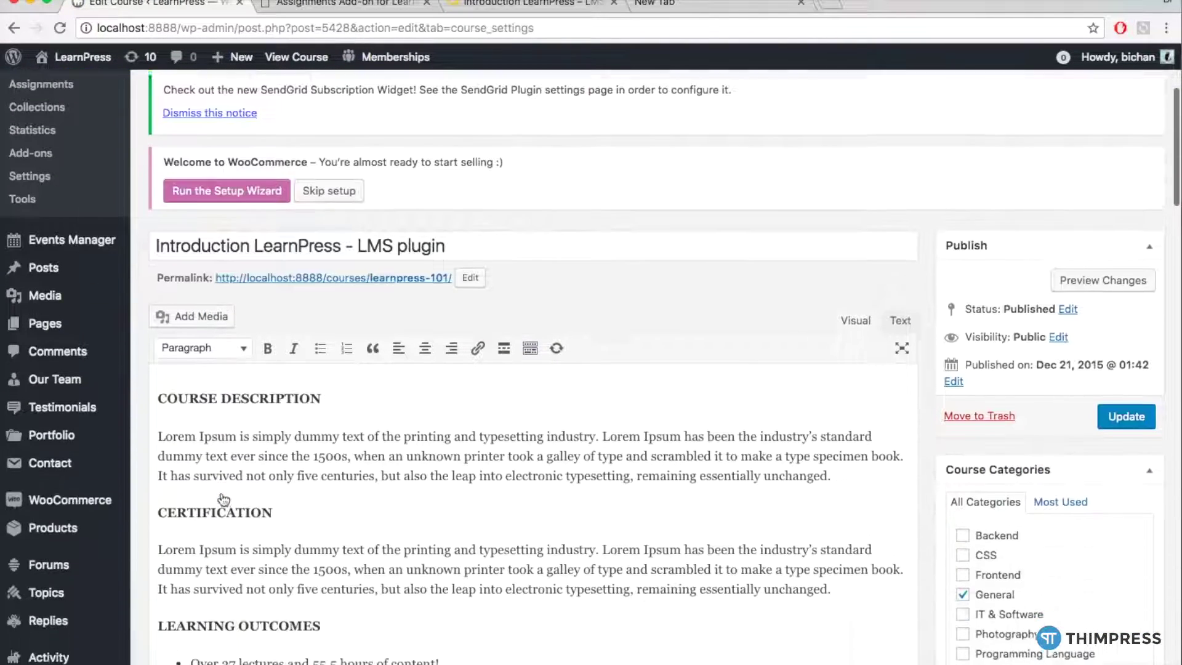
scroll(224, 500, "down", 6)
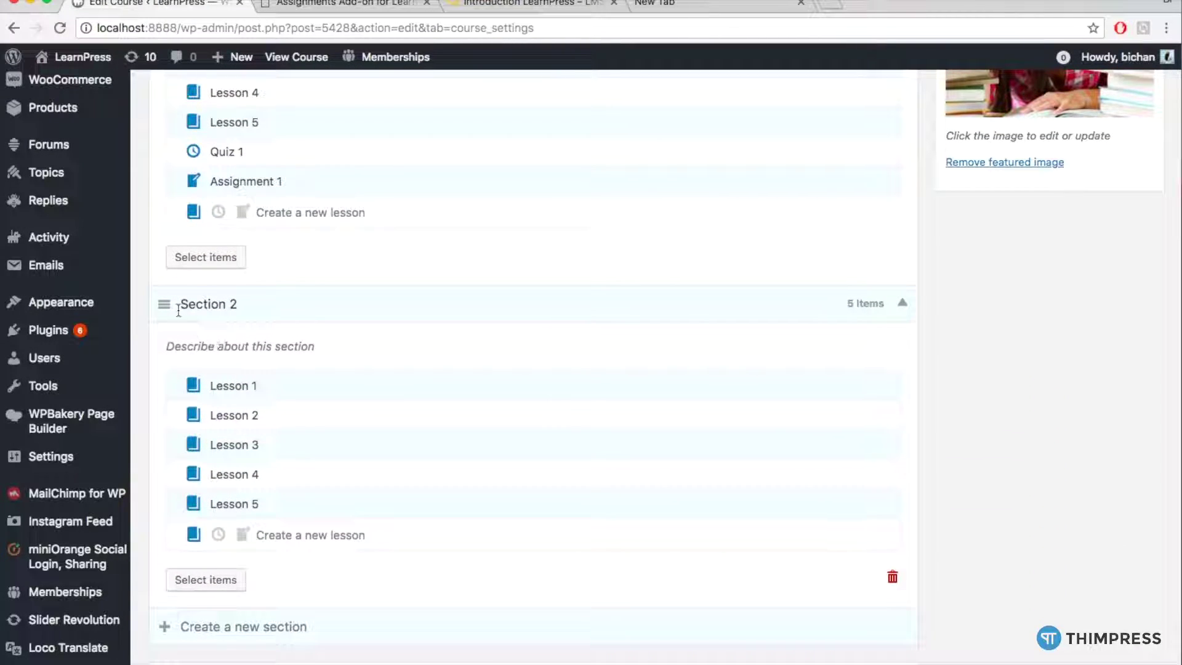
Add 'Assignment title 1' from the Assignment items to Section 2 and update the course.
left_click(212, 580)
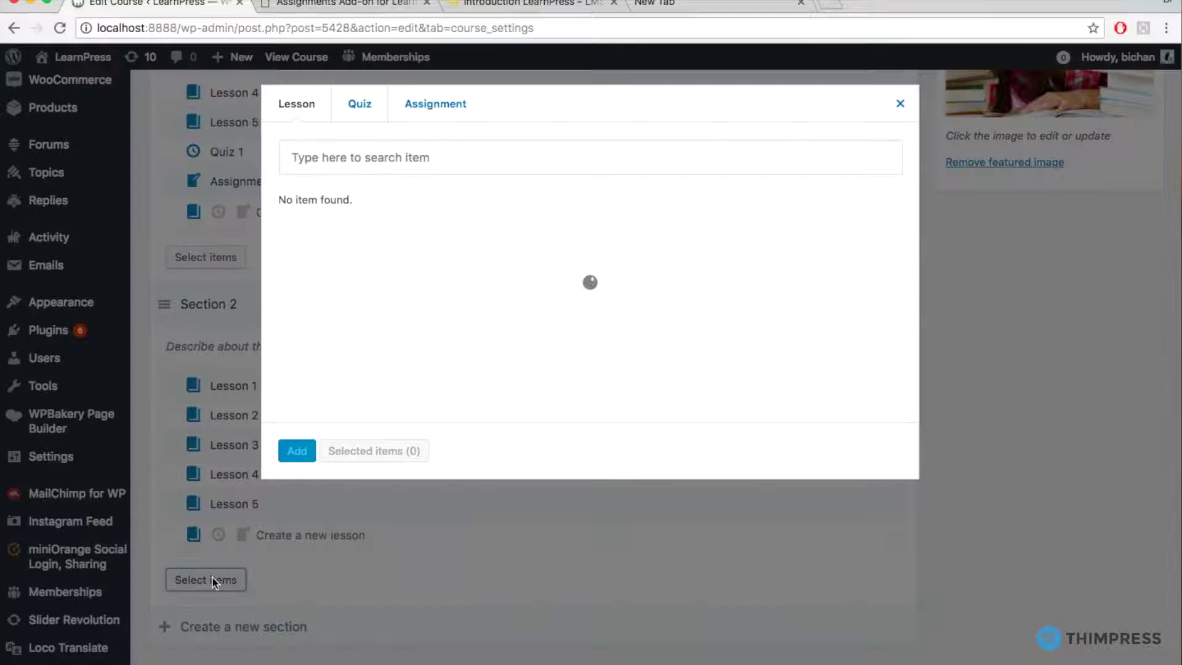
left_click(430, 103)
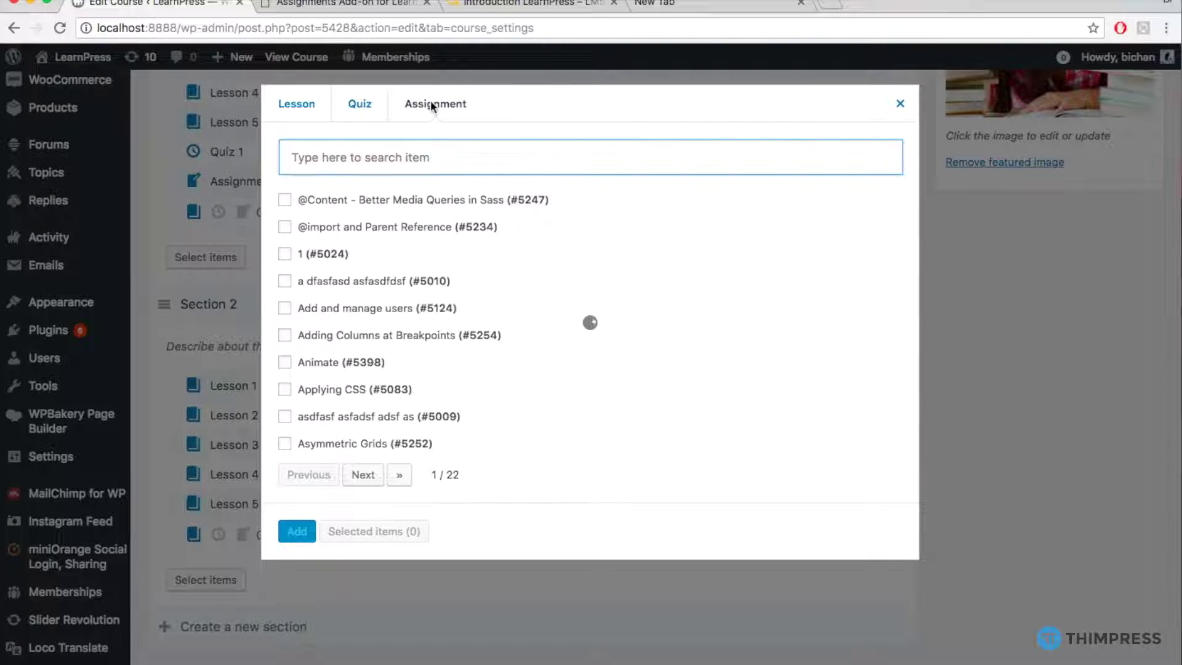
left_click(286, 201)
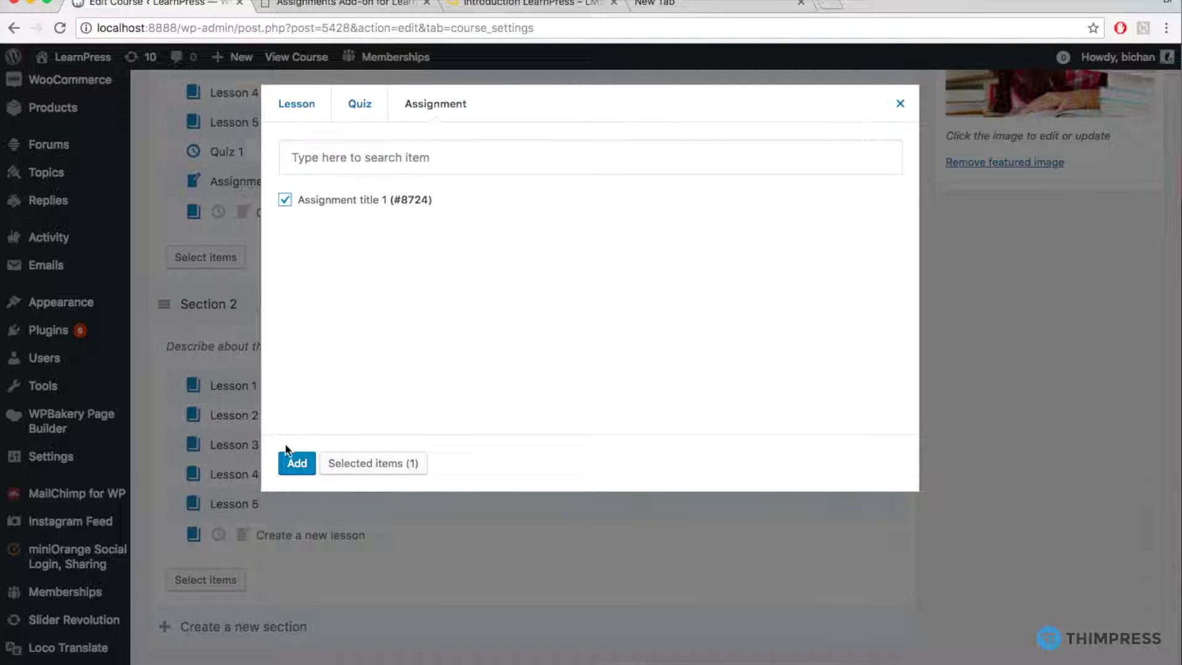
left_click(293, 463)
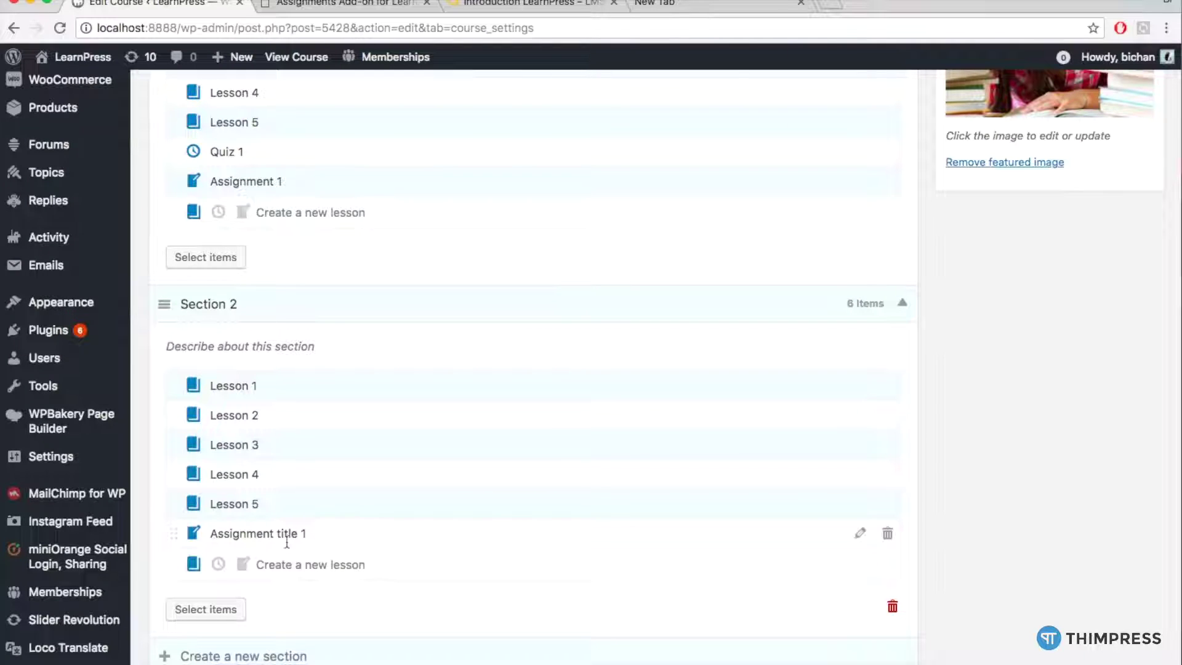
scroll(776, 551, "up", 6)
scroll(800, 551, "up", 10)
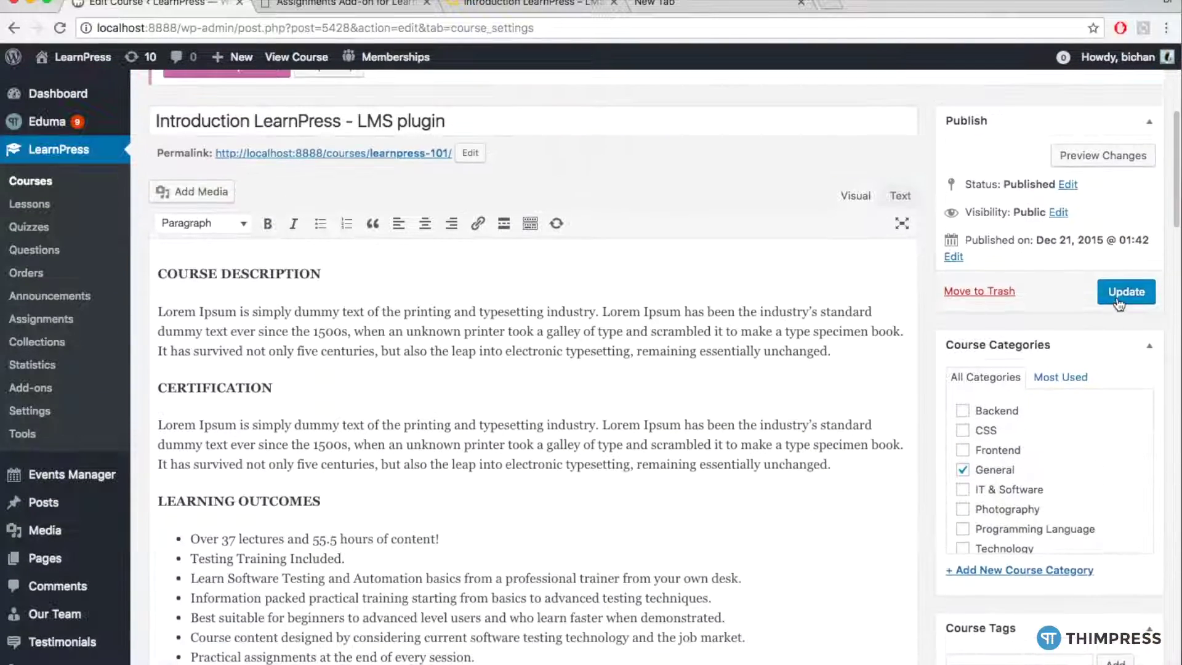
left_click(1119, 298)
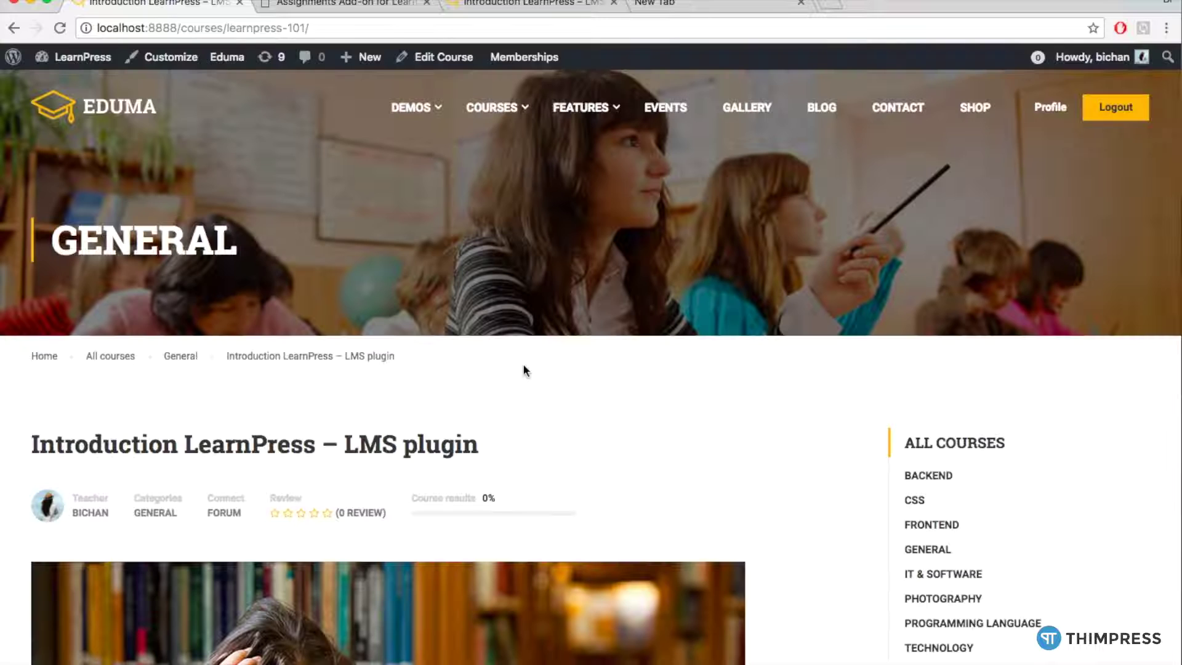
Scroll the public course curriculum to 'Assignment title 1' under Section 2, showing 3 weeks.
scroll(524, 370, "down", 15)
scroll(523, 370, "down", 2)
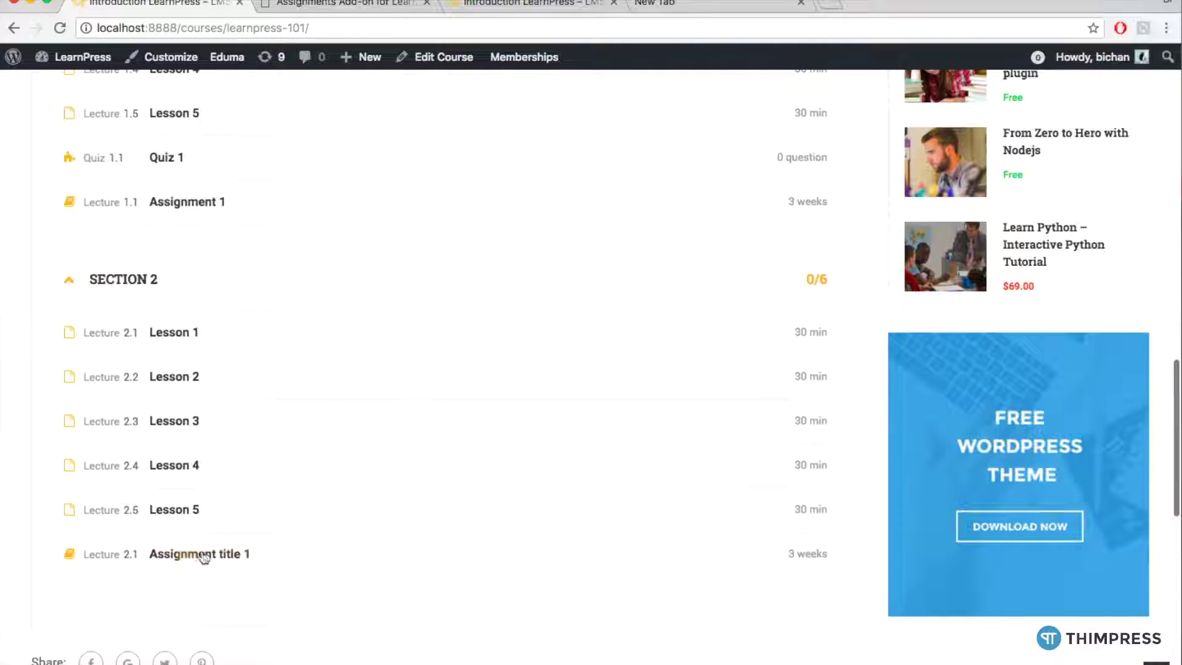
scroll(179, 519, "up", 2)
scroll(242, 537, "up", 12)
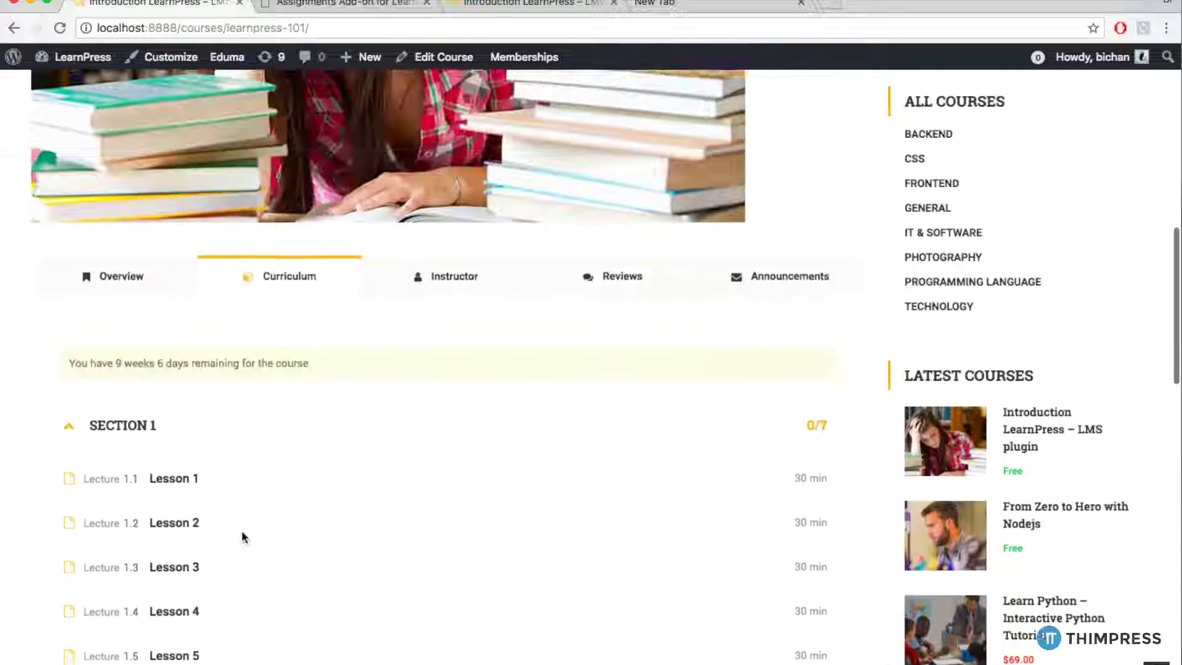
scroll(238, 360, "up", 5)
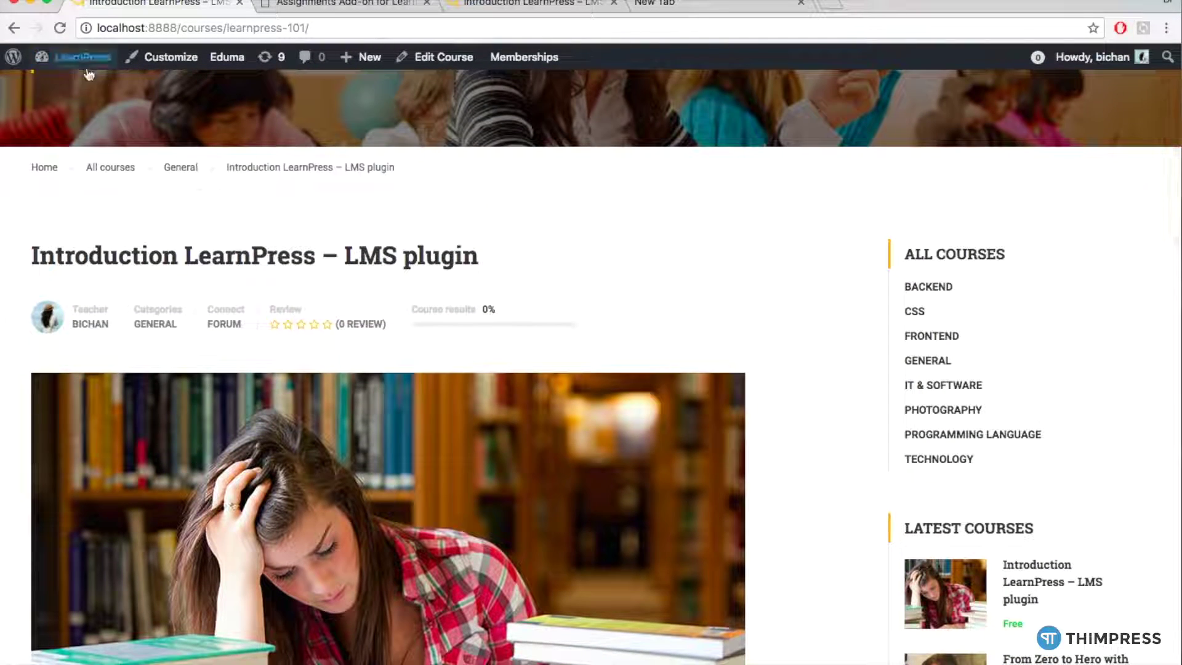
mouse_move(72, 86)
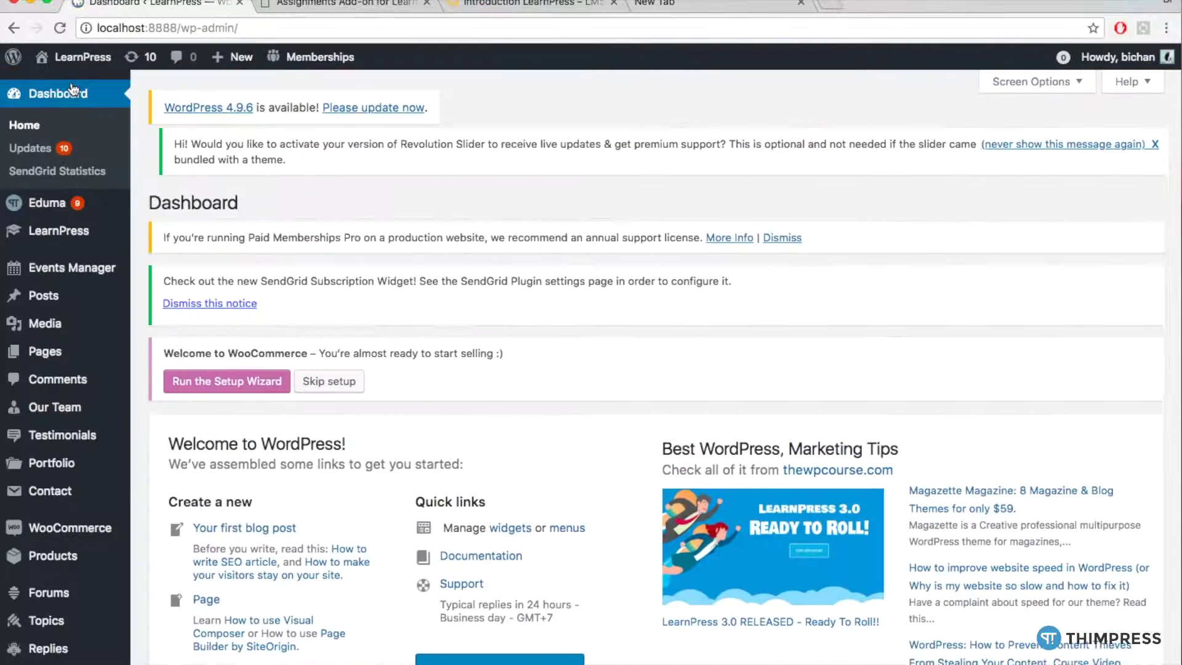
View Assignment 1's submissions in LearnPress Assignments and open the student's Evaluate Form.
mouse_move(75, 238)
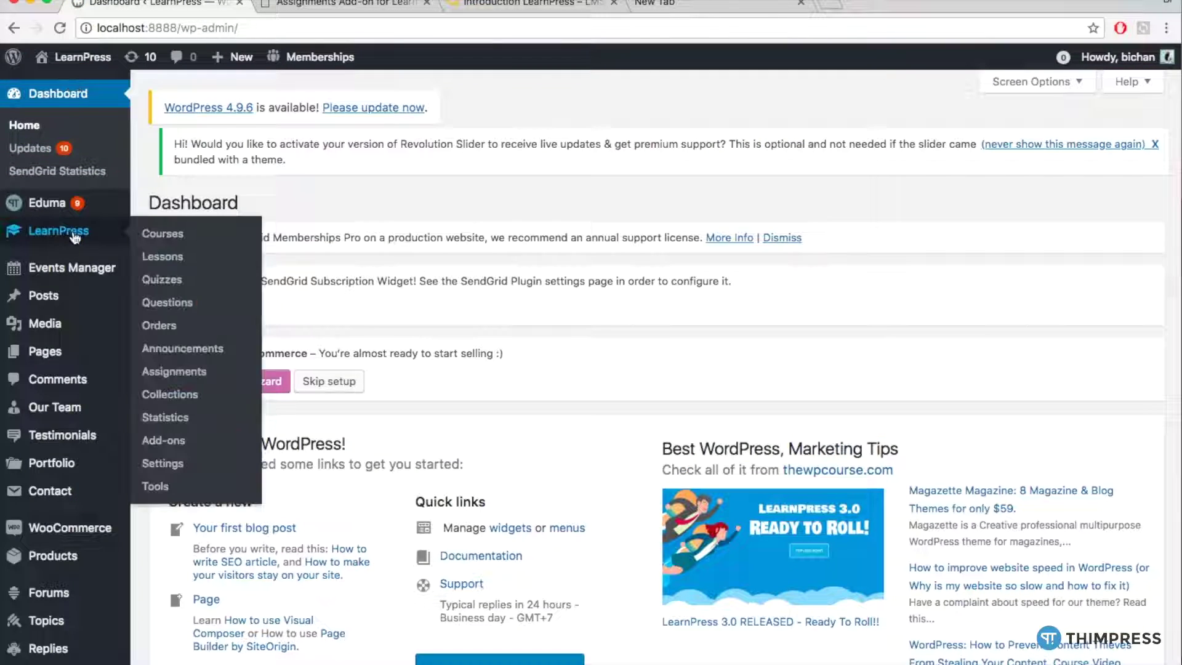
left_click(170, 375)
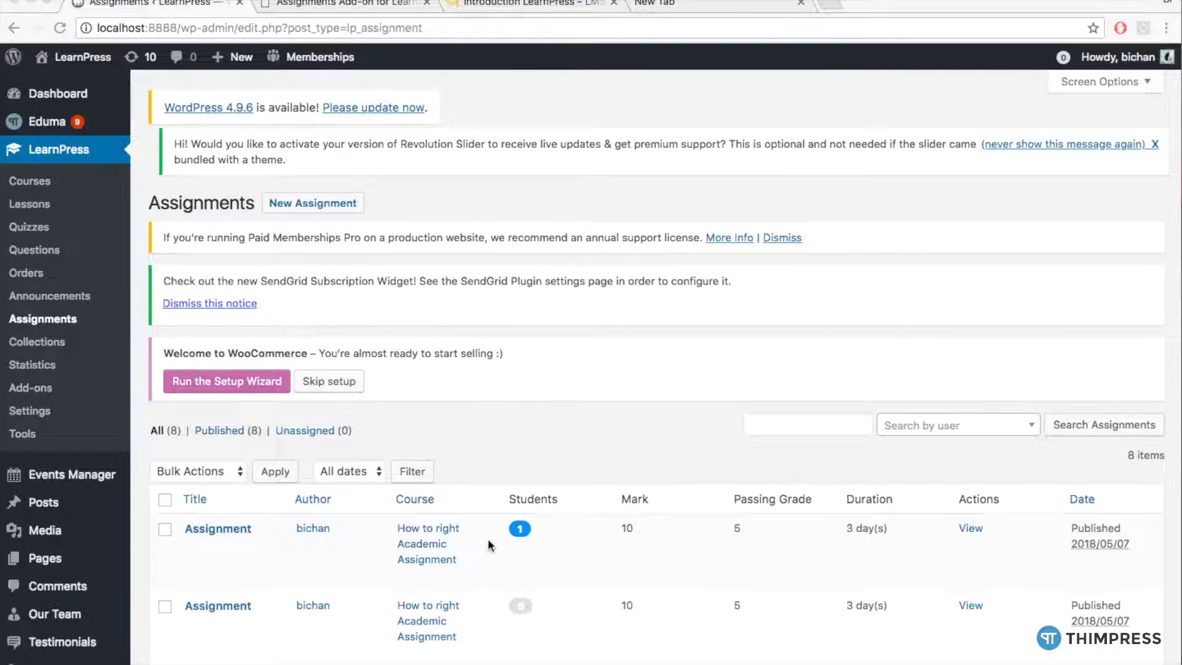
scroll(699, 534, "down", 5)
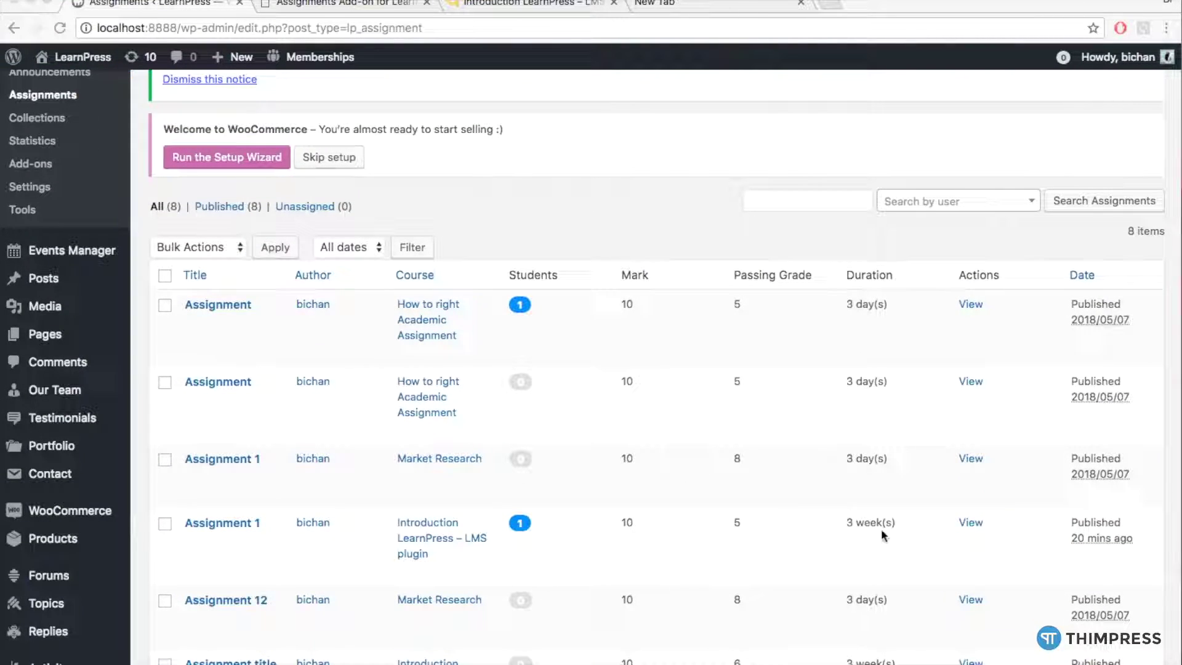
left_click(973, 524)
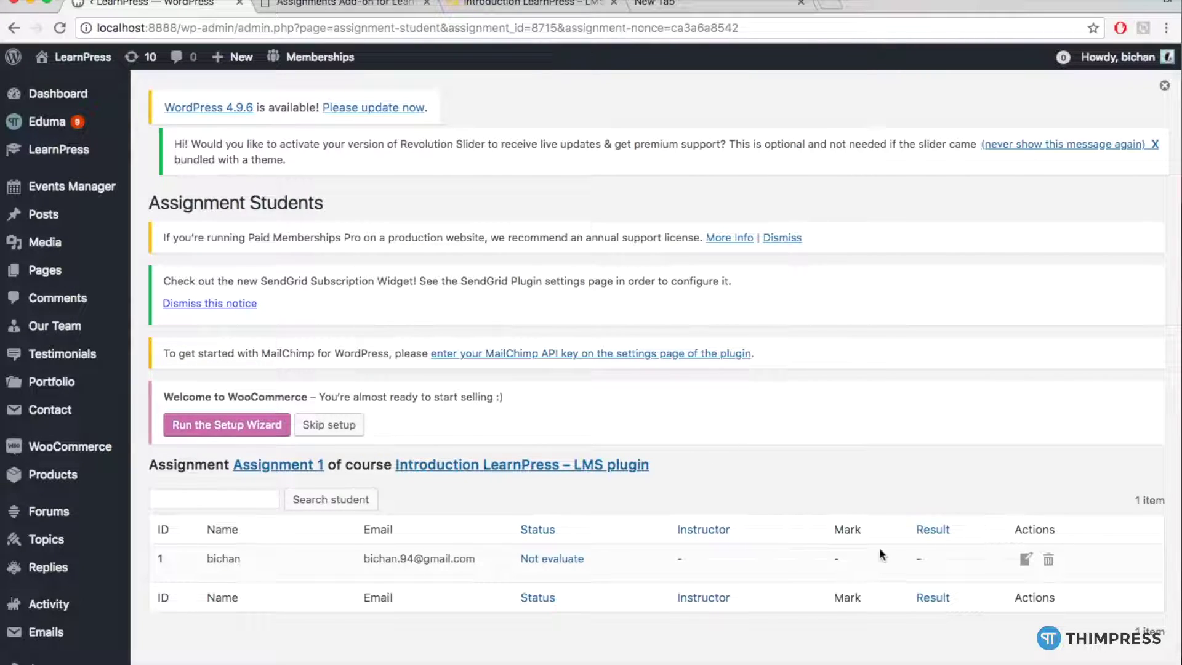
left_click(1026, 560)
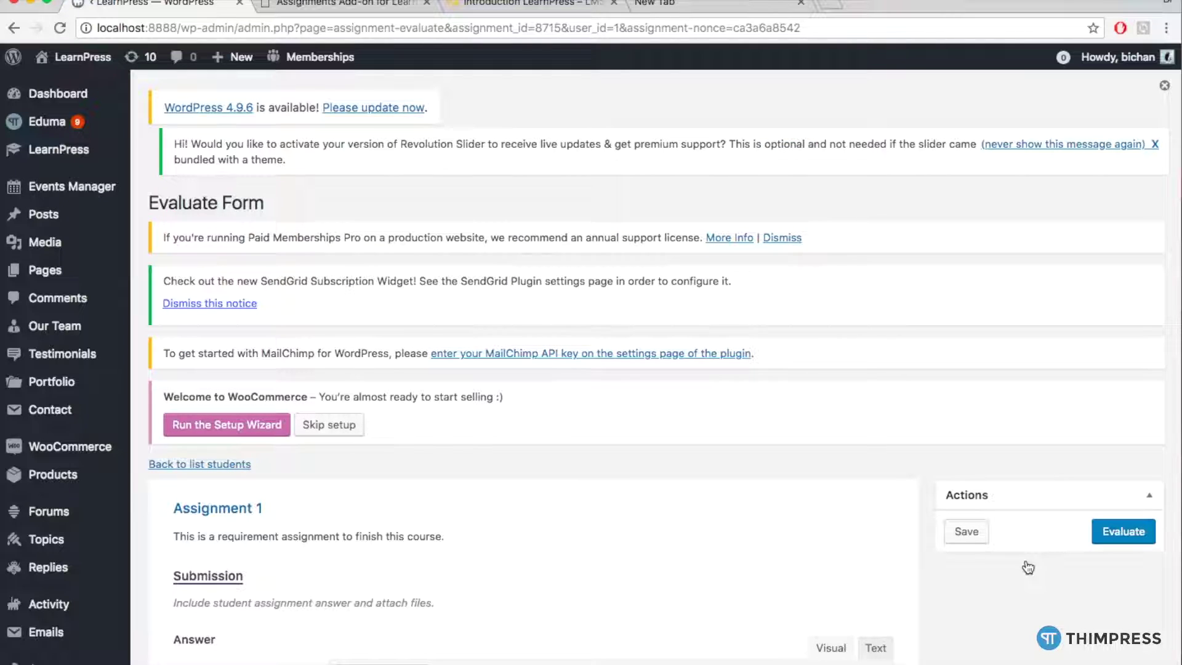
Replace the answer's default mark of 0 with 8 and write the instructor note 'Good job!...'.
scroll(1028, 567, "down", 9)
scroll(609, 231, "up", 2)
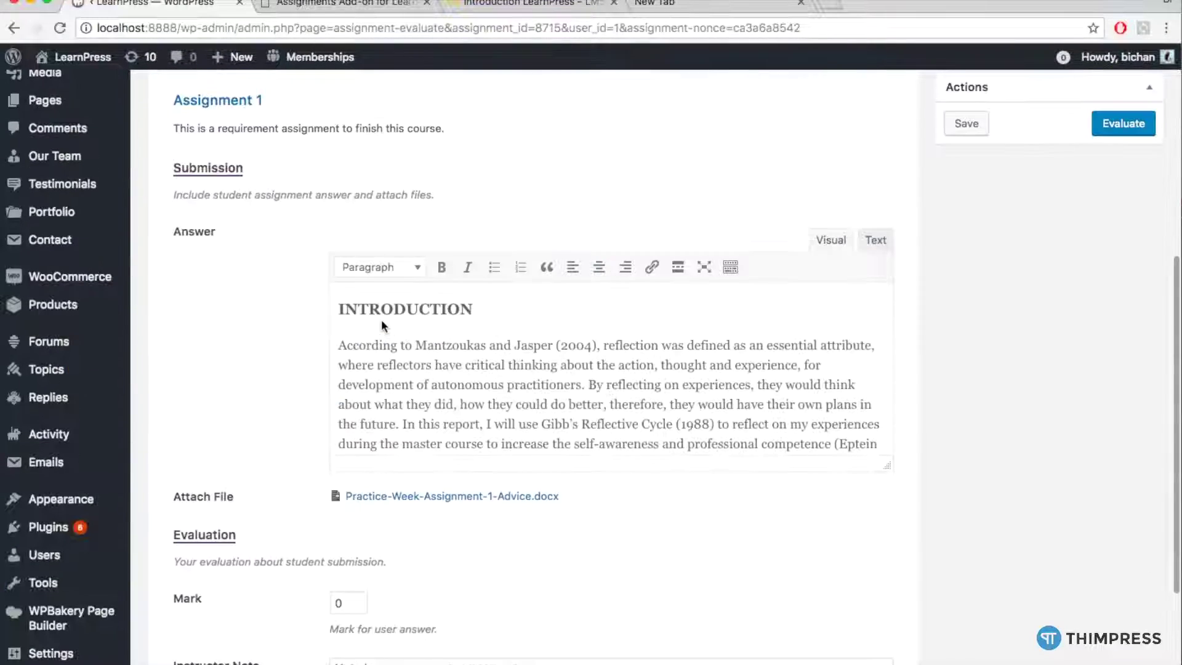
scroll(369, 314, "down", 2)
scroll(866, 370, "down", 2)
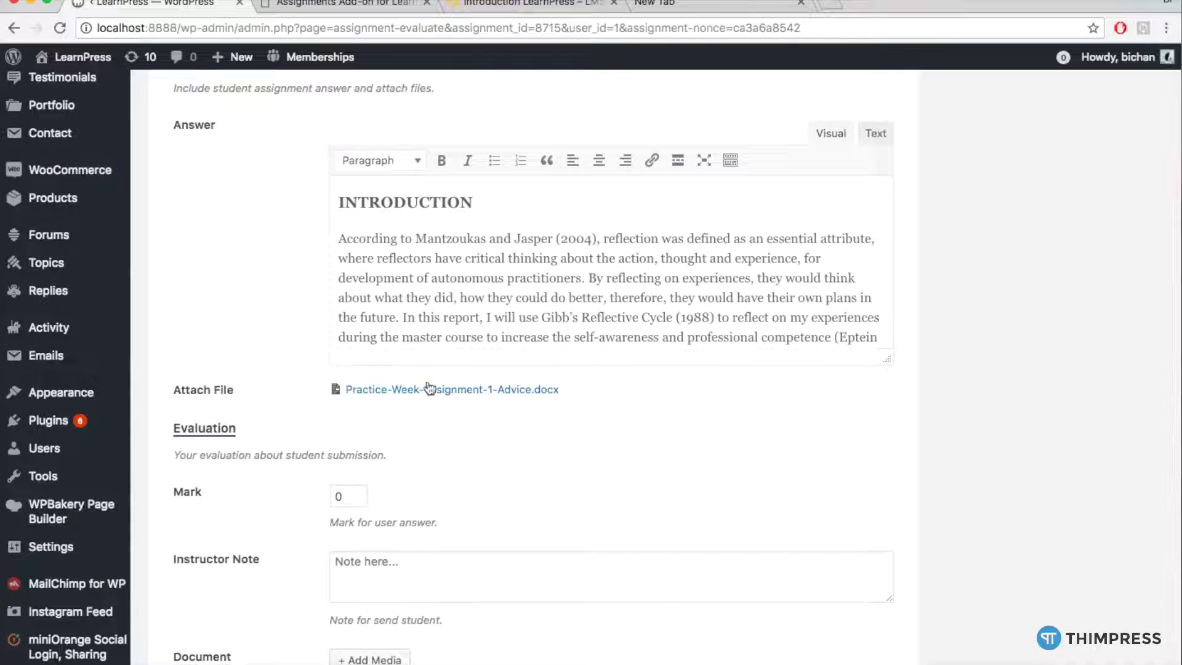
scroll(394, 416, "down", 1)
left_click(351, 427)
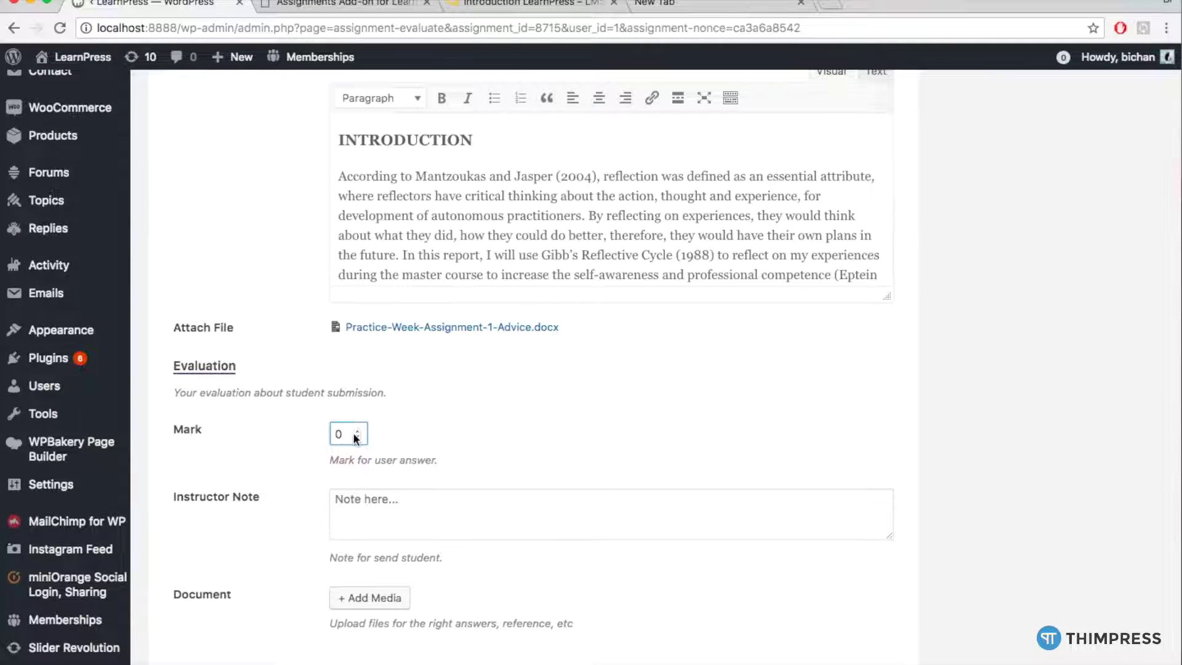
key("BackSpace")
left_click(383, 509)
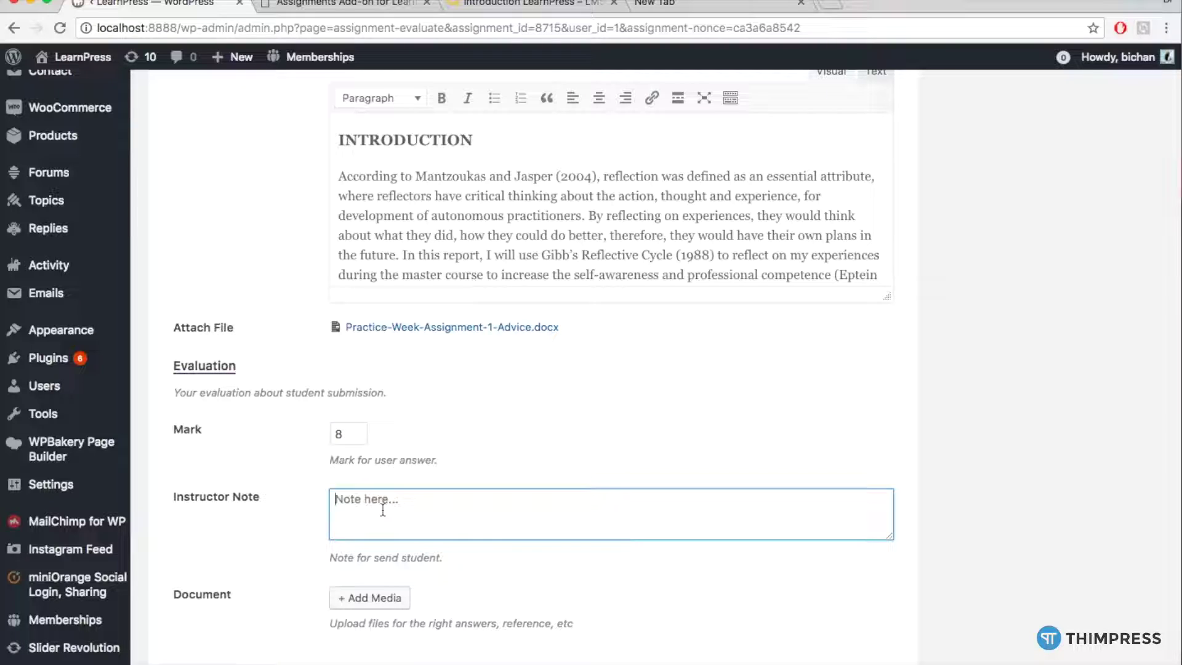
type("Good job!...")
left_click(470, 601)
Dismiss the document attachment picker without attaching anything, then submit the evaluation.
left_click(355, 600)
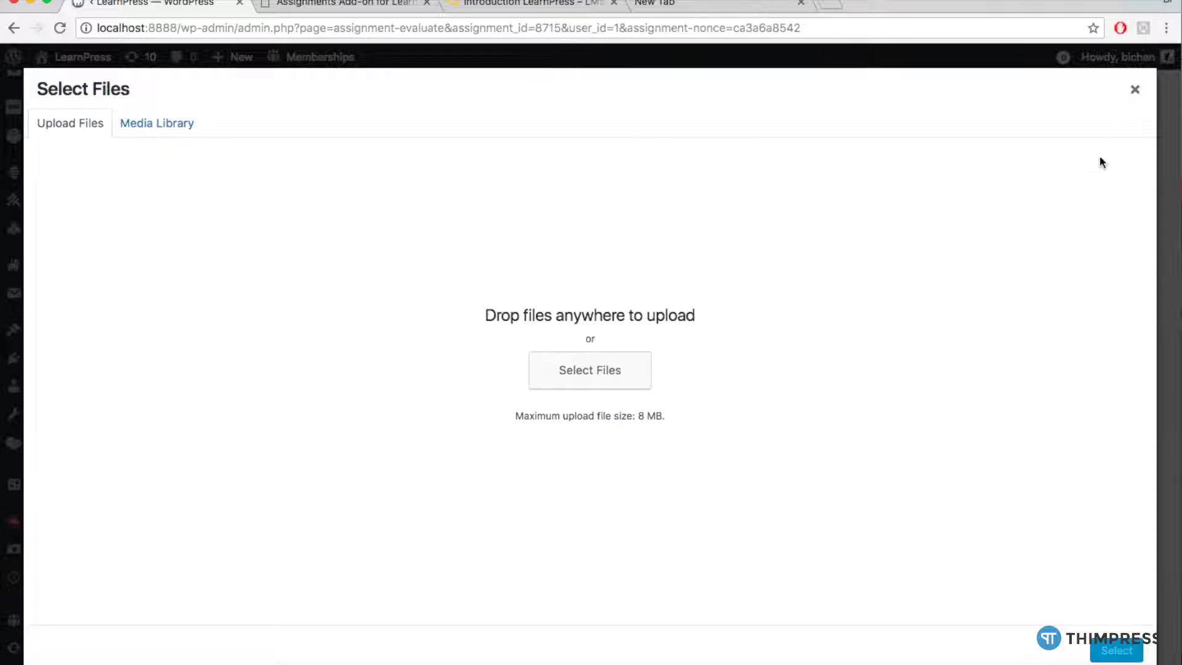
left_click(1135, 92)
scroll(1025, 209, "up", 5)
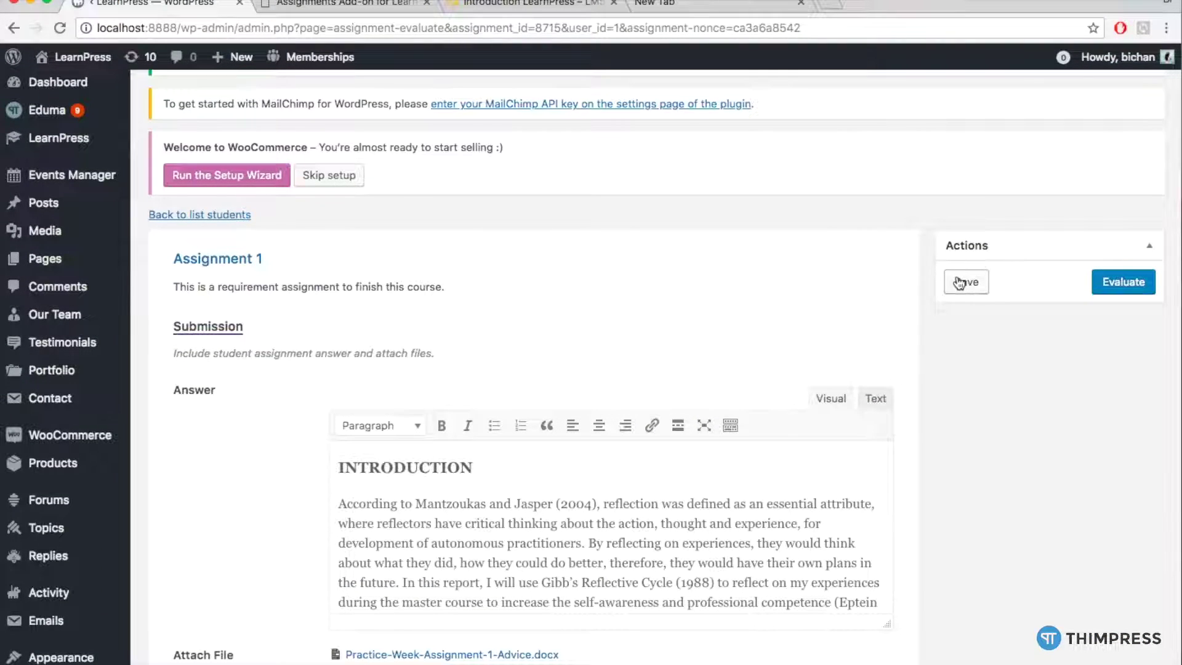
left_click(1110, 292)
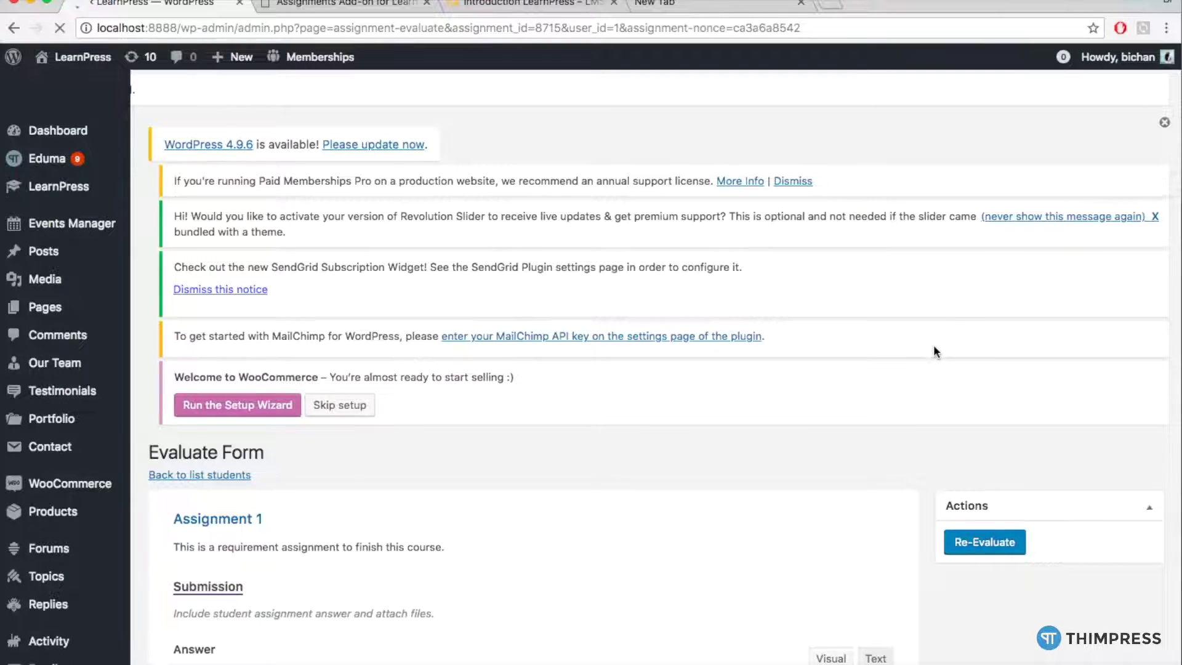
Check that the evaluated submission now offers Re-Evaluate, then go to the admin-bar site menu.
scroll(966, 403, "down", 6)
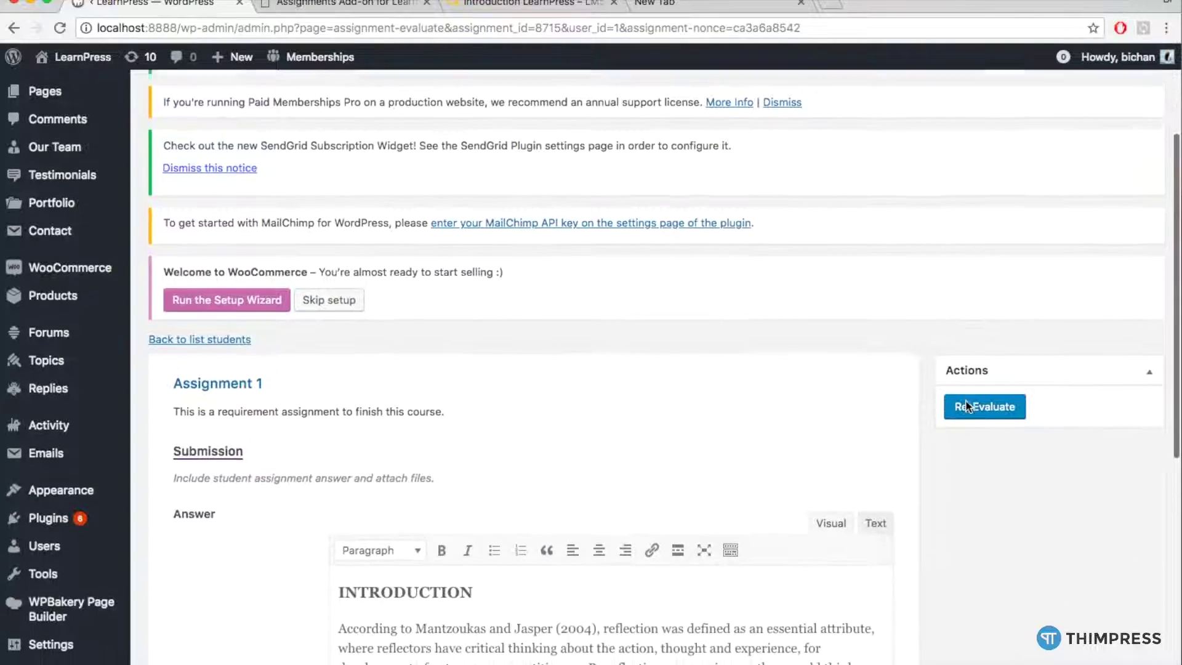
scroll(968, 409, "down", 5)
scroll(965, 400, "up", 5)
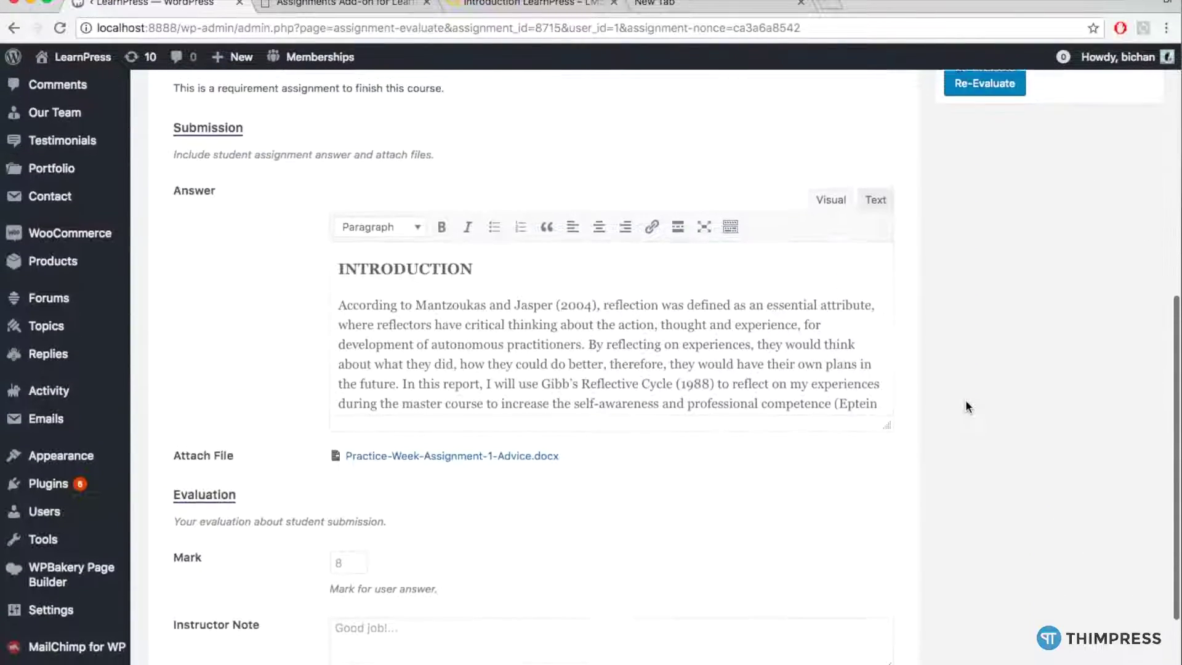
scroll(966, 400, "up", 1)
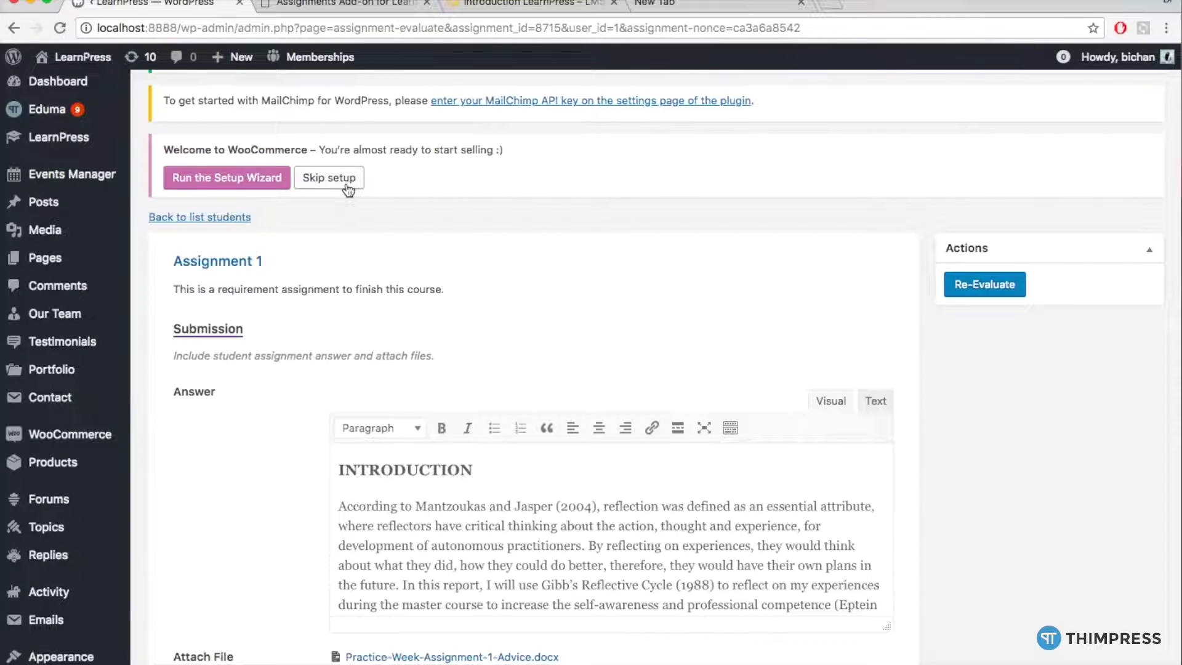
scroll(348, 190, "down", 1)
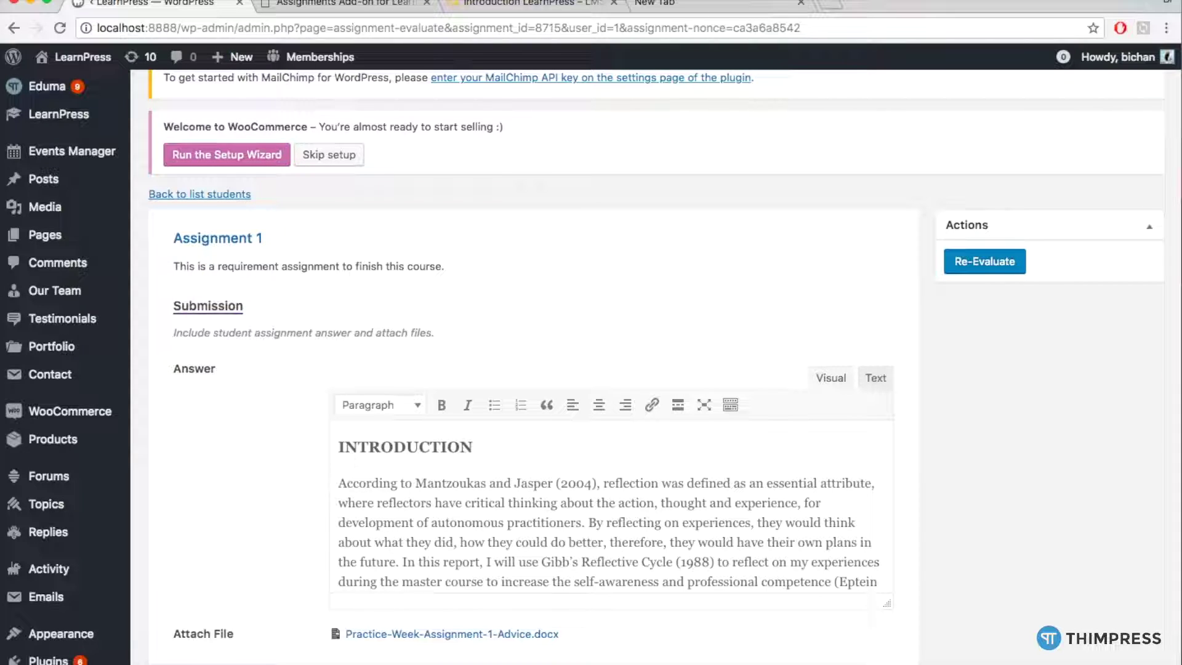
mouse_move(65, 64)
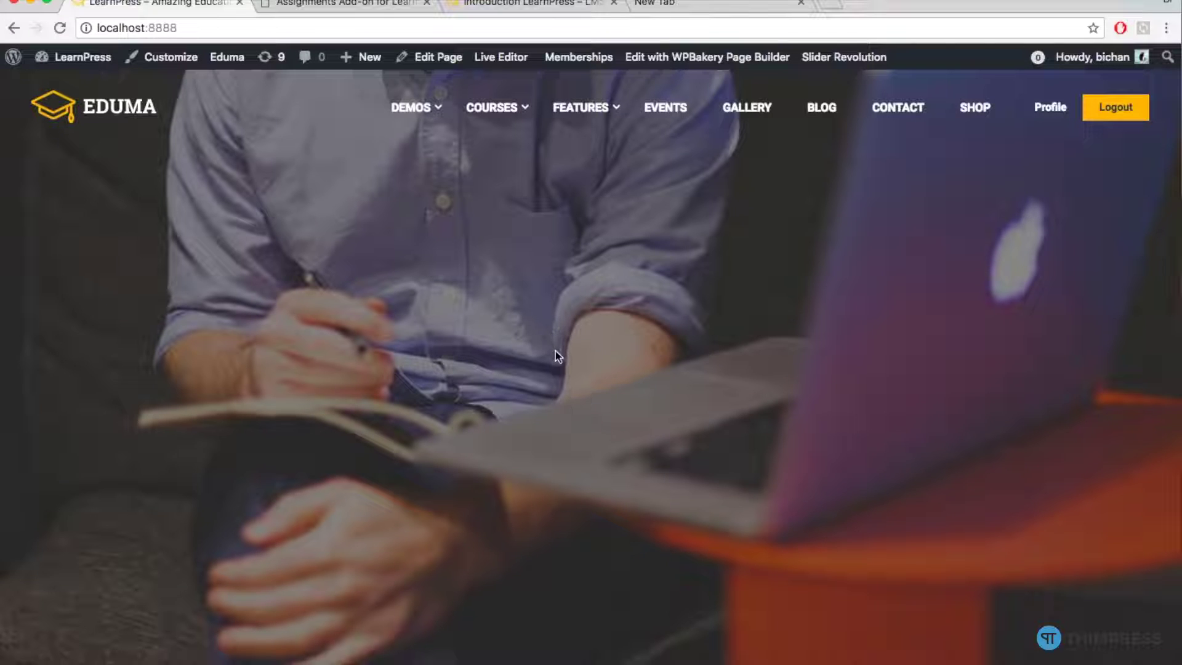
scroll(556, 356, "down", 6)
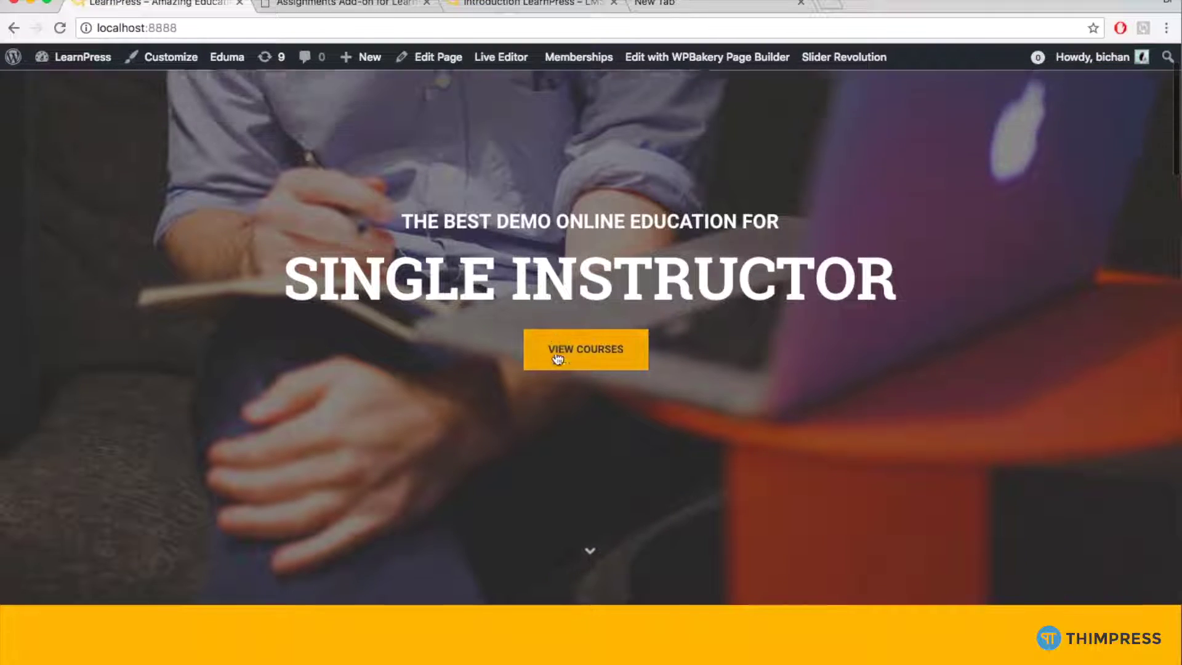
scroll(556, 357, "down", 5)
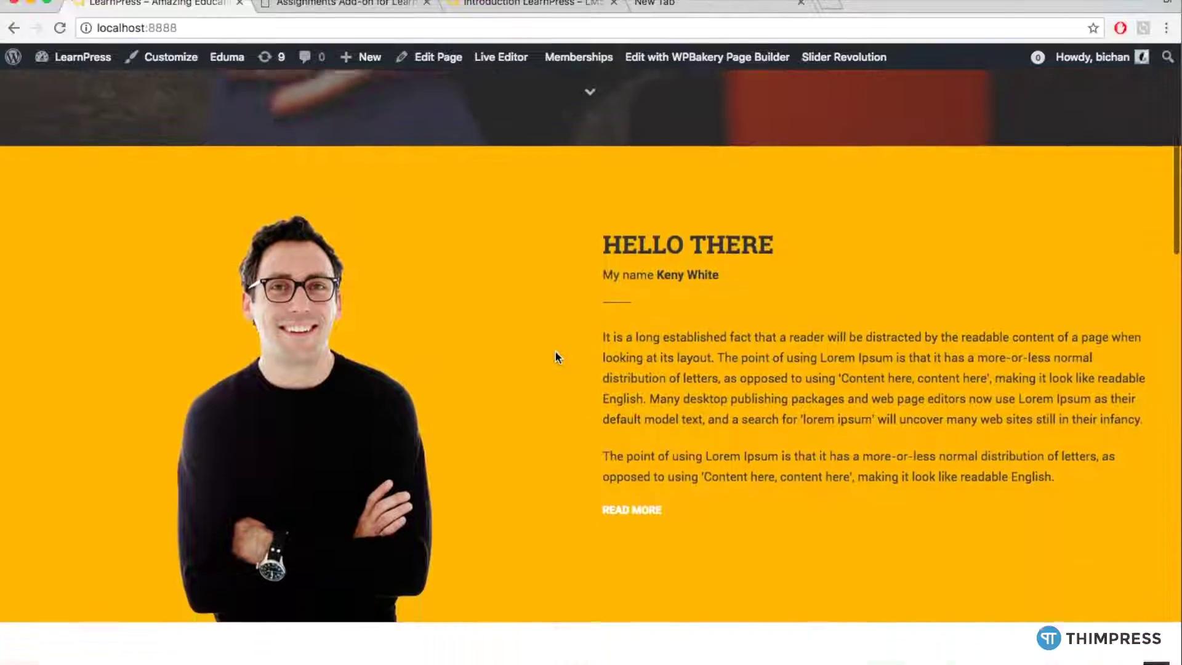
scroll(556, 357, "down", 4)
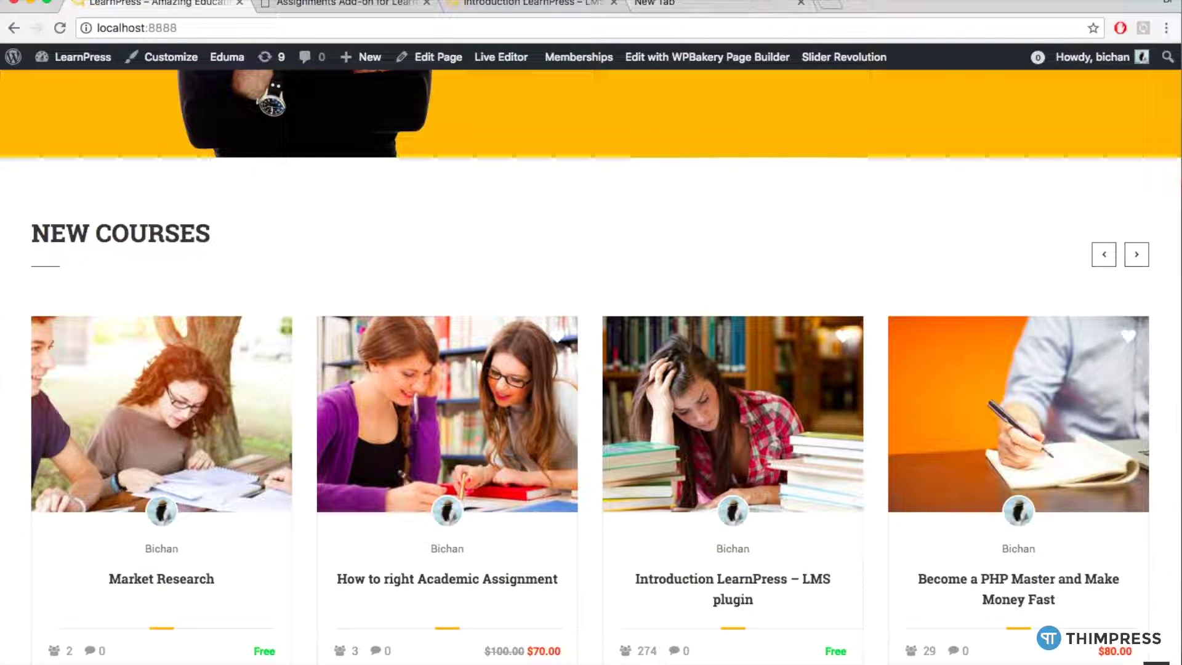
scroll(680, 222, "down", 4)
scroll(680, 225, "down", 10)
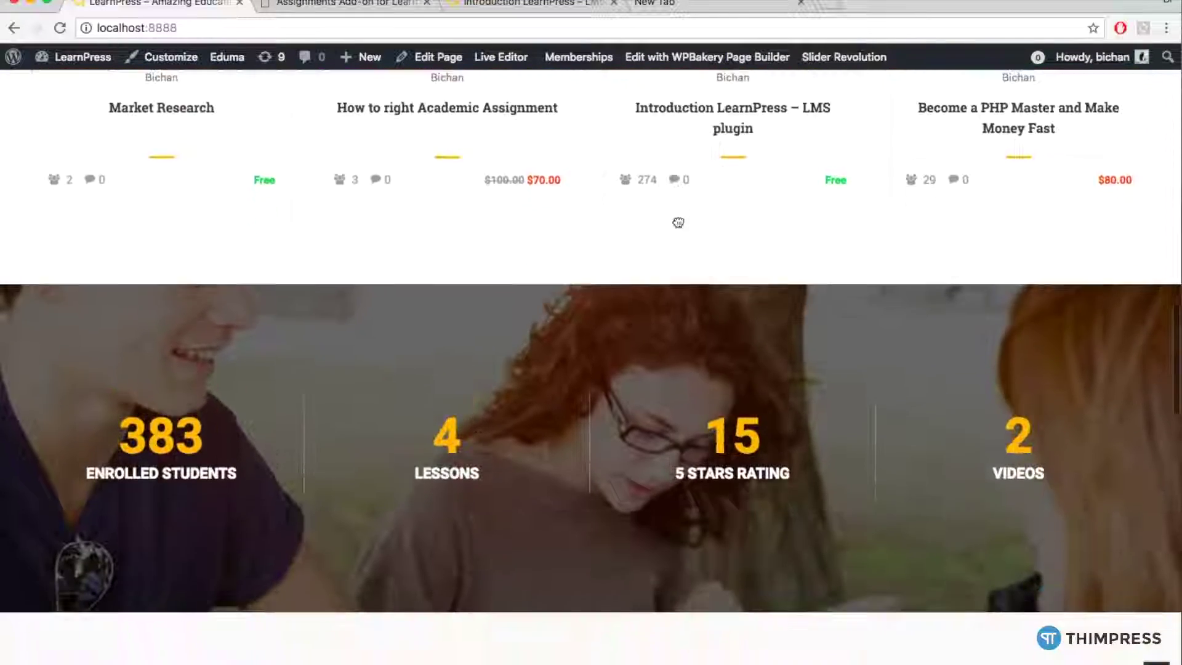
scroll(679, 226, "down", 5)
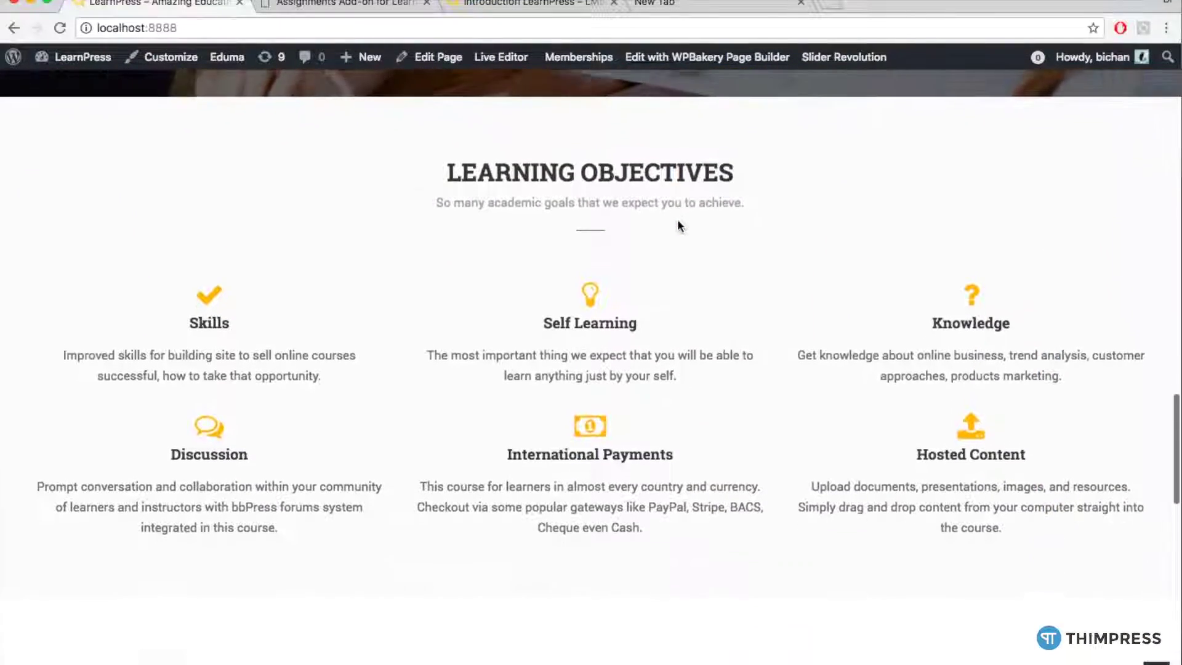
scroll(678, 223, "up", 1)
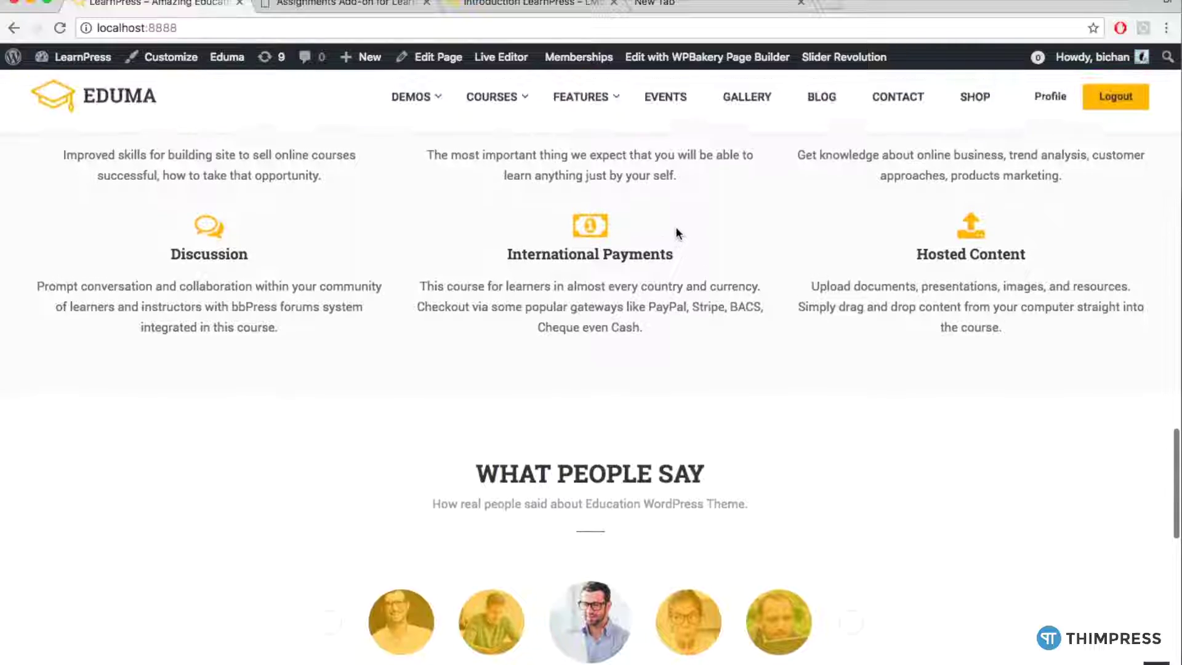